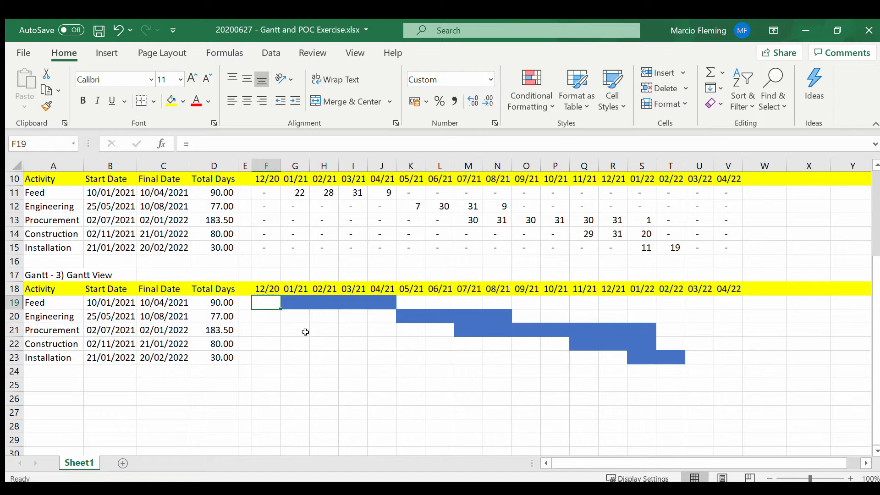
Step: Copy the Gantt Regular View block together with the blank row above it, rows 8 to 15, to row 25
left_click(177, 353)
left_click(68, 384)
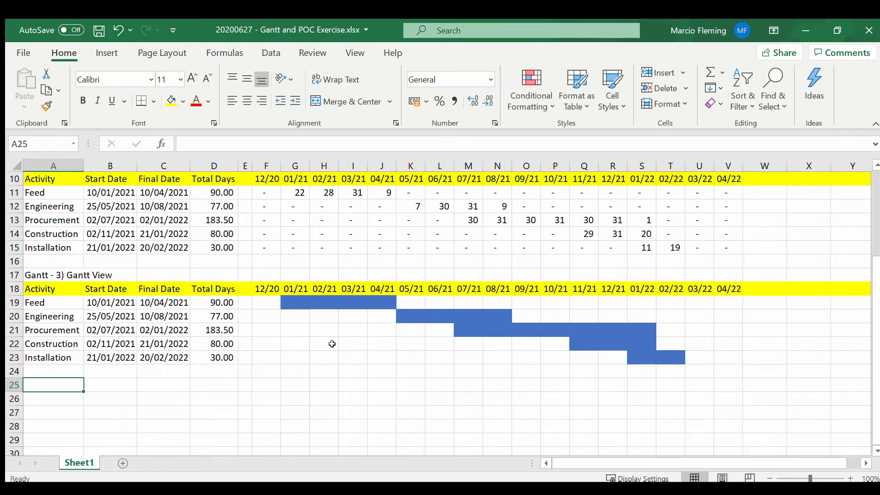
scroll(85, 189, "up", 1)
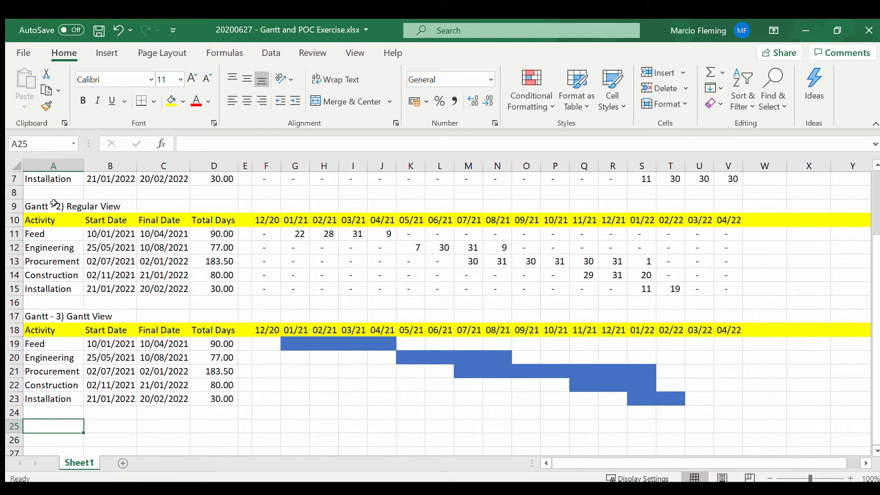
left_click_drag(51, 205, 737, 287)
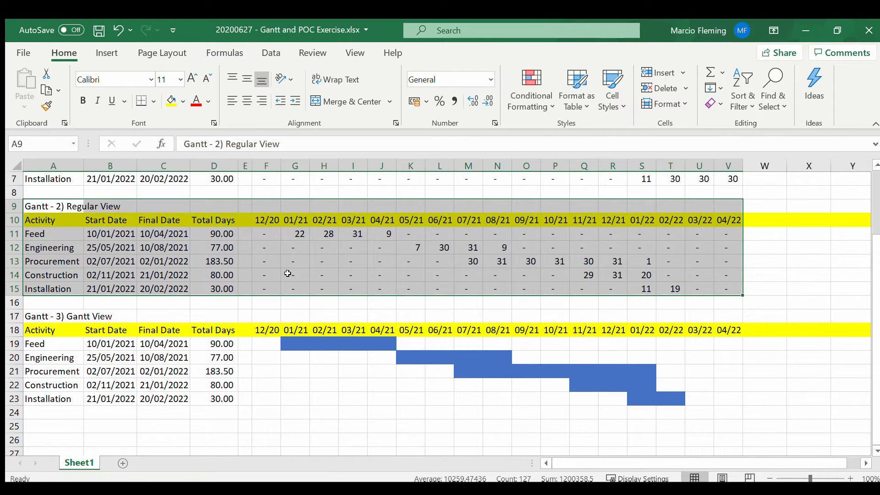
key("shift+space")
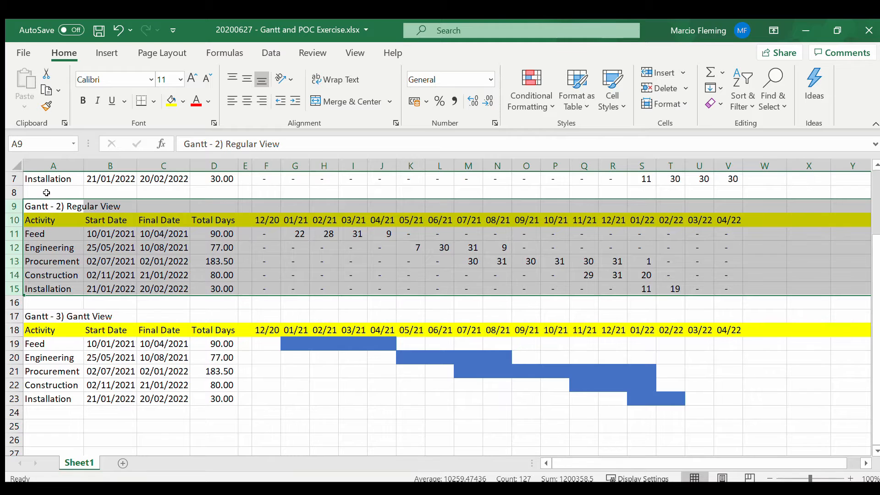
left_click_drag(47, 194, 47, 283)
key("shift+space")
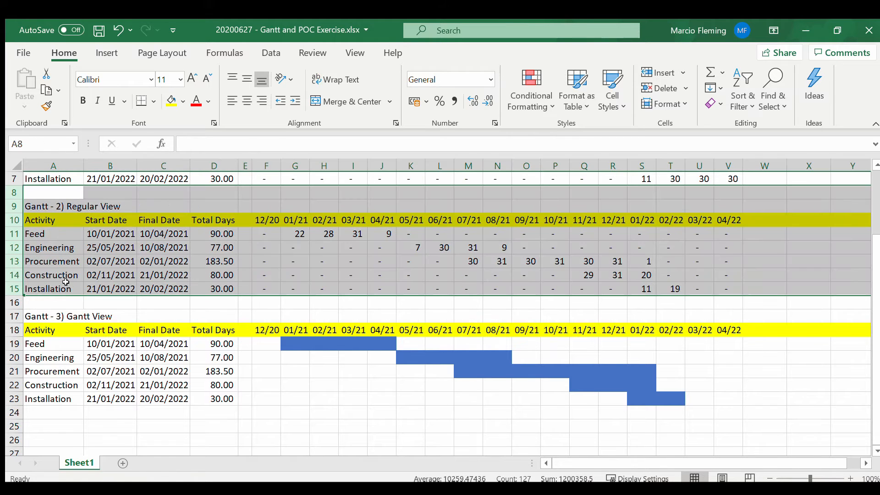
key("ctrl+c")
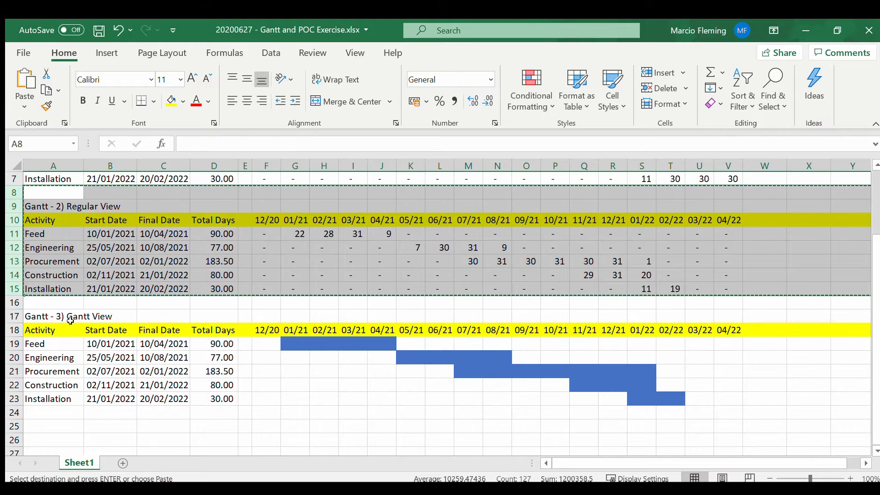
scroll(82, 330, "down", 1)
scroll(82, 330, "down", 1)
left_click(49, 344)
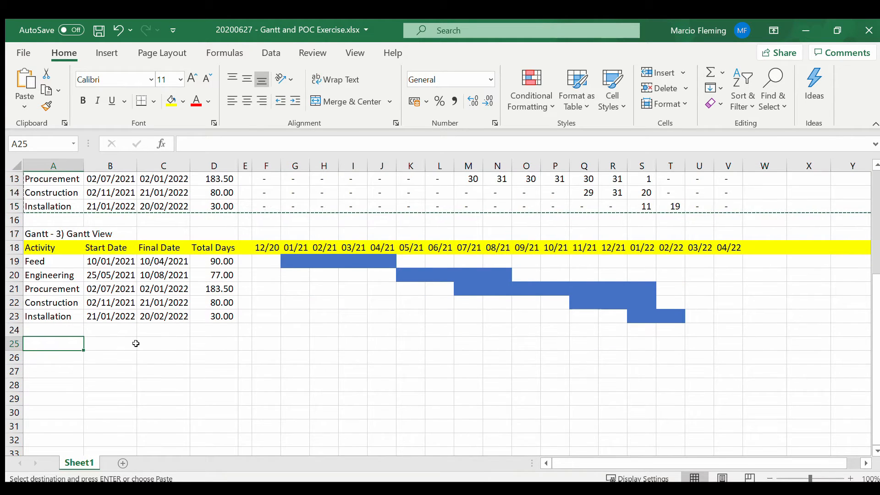
key("ctrl+v")
left_click(60, 347)
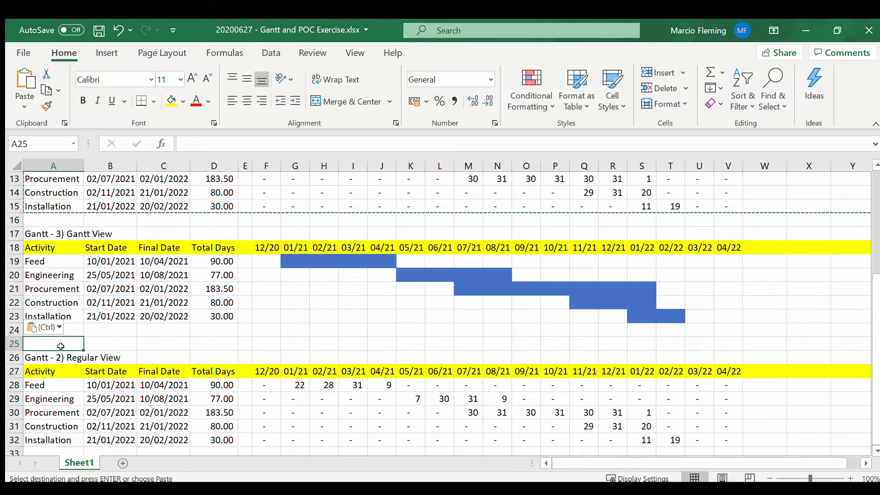
Step: Try to retitle the pasted Regular View block with the prefix "POC - 1)" and undo the paste
left_click(72, 357)
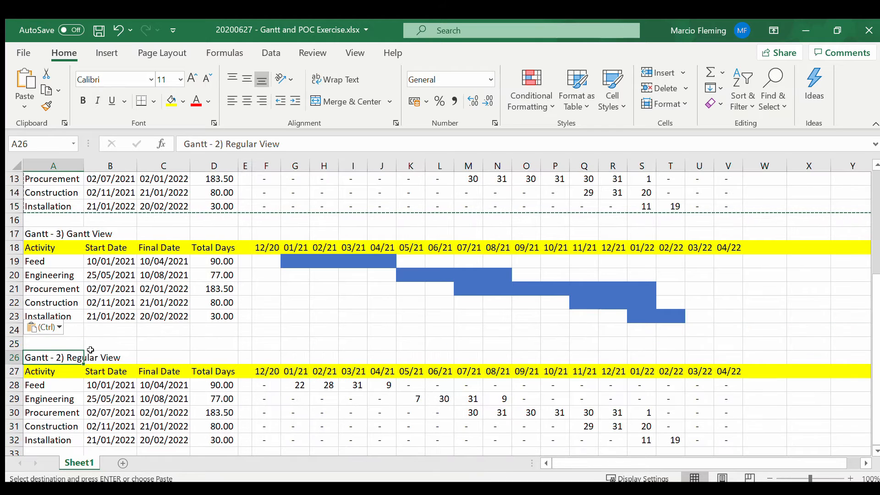
left_click(208, 145)
double_click(208, 145)
type("POC")
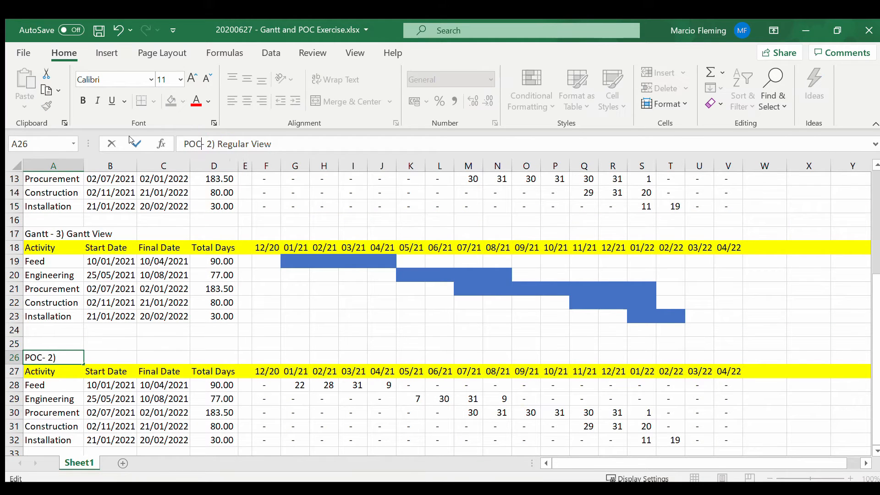
key("shift+Left")
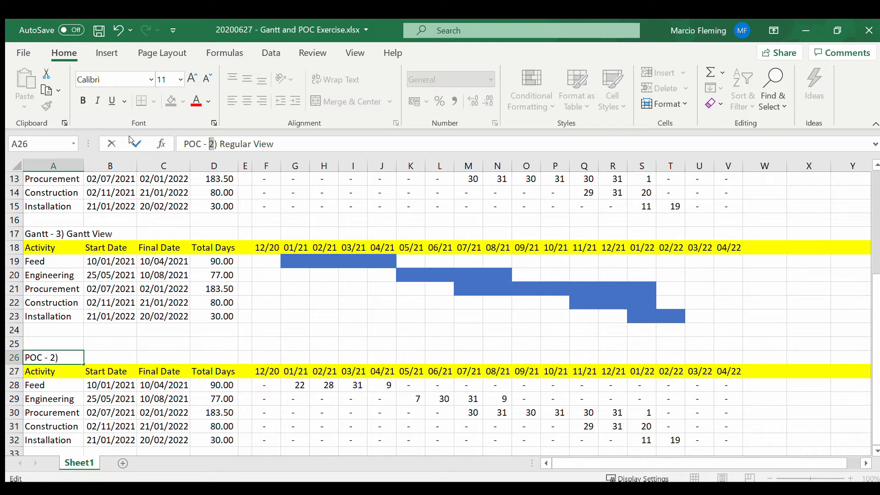
type("1")
key("End")
key("ctrl+shift+Left")
key("ctrl+shift+Left")
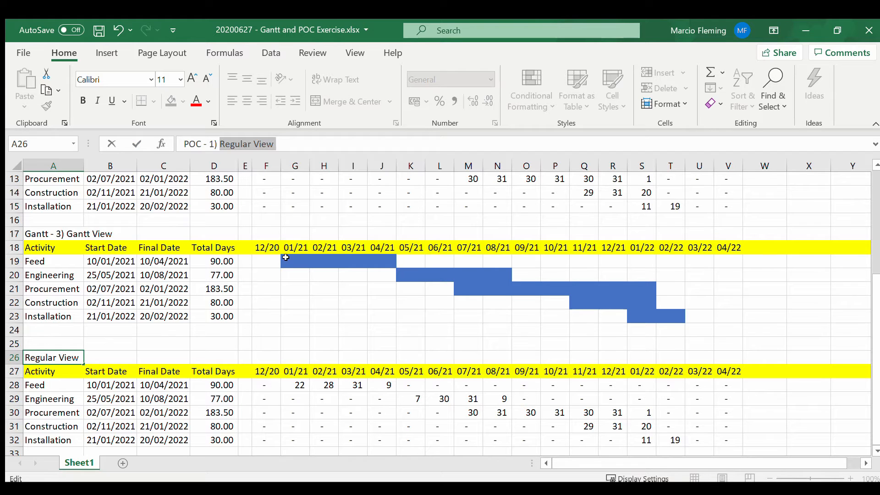
type("A")
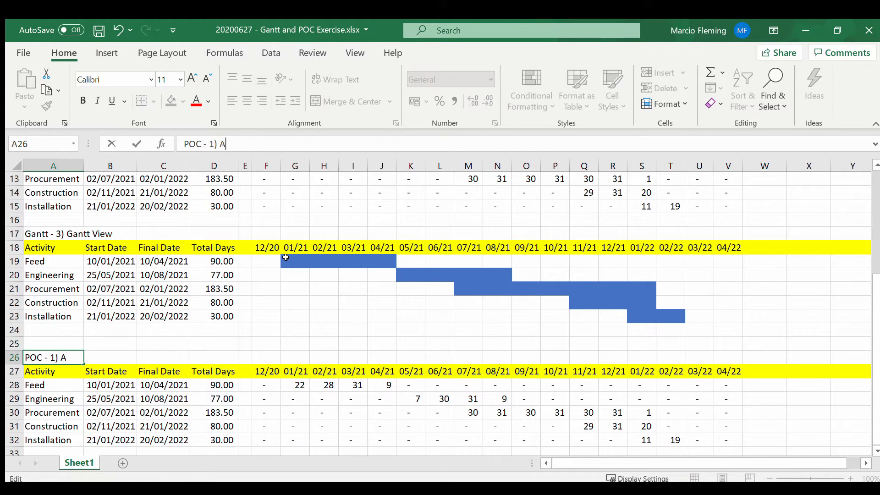
type("ccu")
key("Escape")
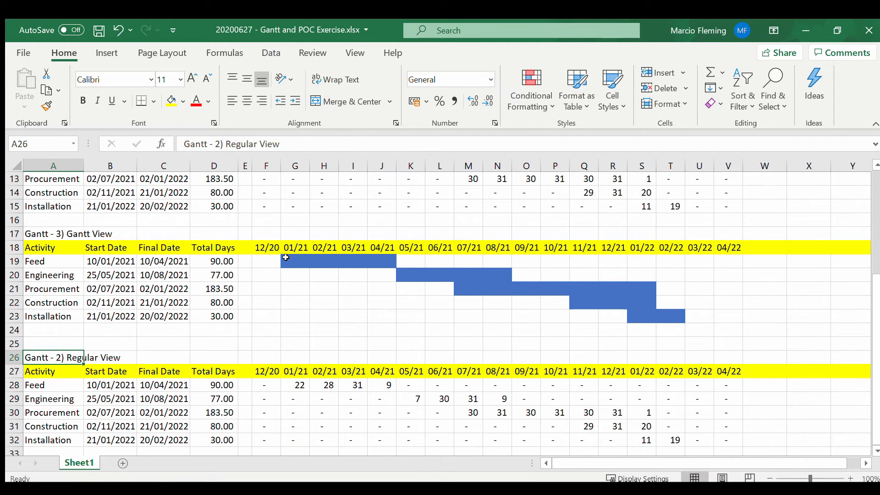
key("ctrl+z")
Step: Copy the Gantt Accumulated View block, rows 1 to 7, to row 25 below the Gantt View table
scroll(160, 226, "up", 4)
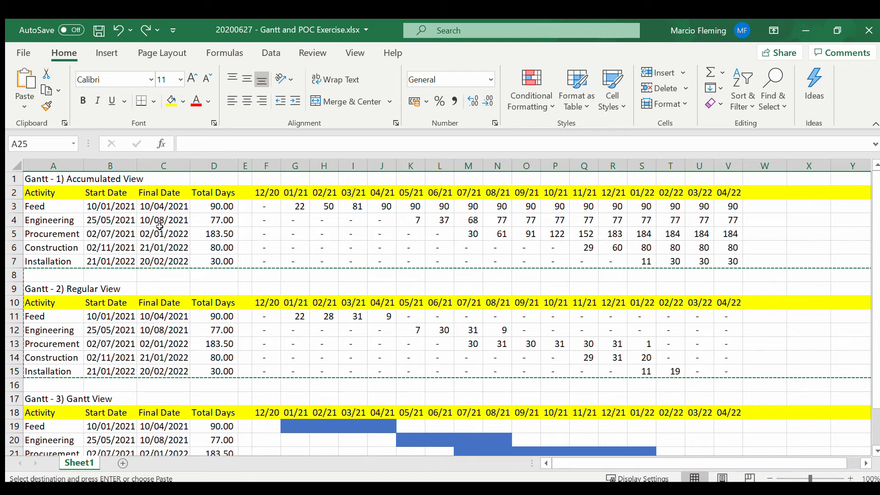
left_click(160, 228)
key("Escape")
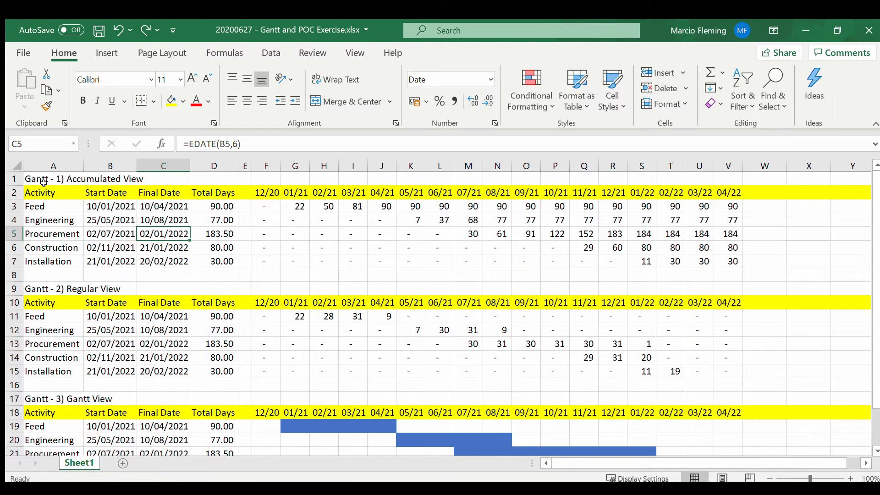
left_click_drag(43, 183, 69, 259)
key("ctrl+shift+Right")
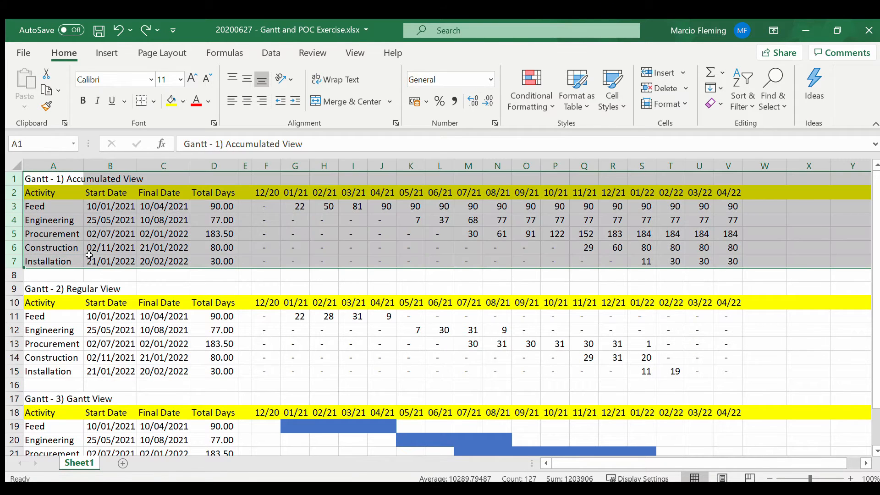
key("ctrl+c")
scroll(92, 254, "down", 5)
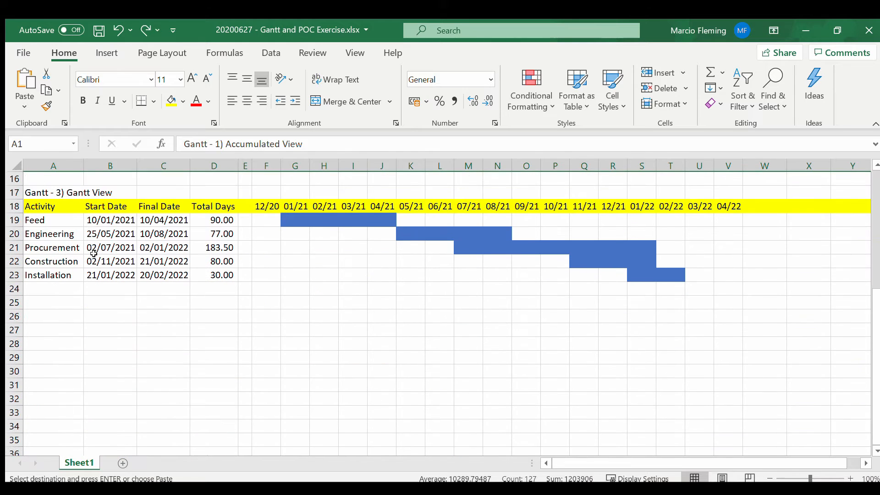
left_click(42, 300)
key("ctrl+v")
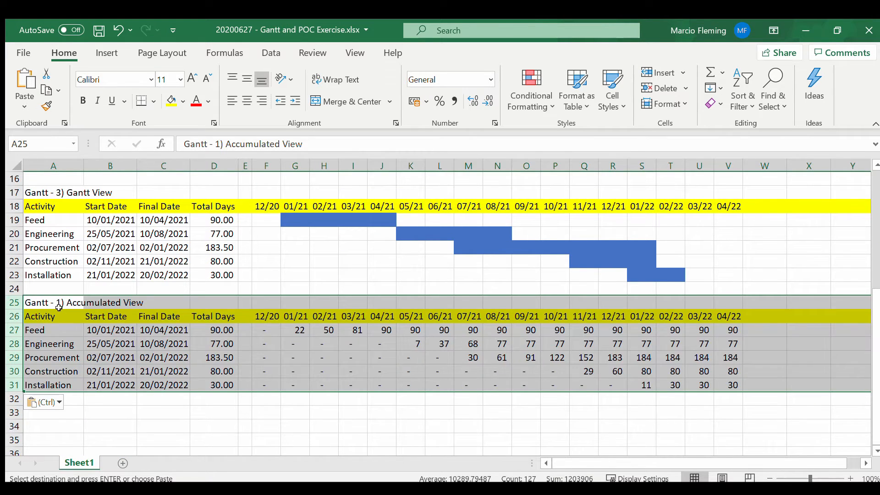
Step: Retitle the copied block in A25 as "POC - 1) Accumulated View"
left_click(55, 299)
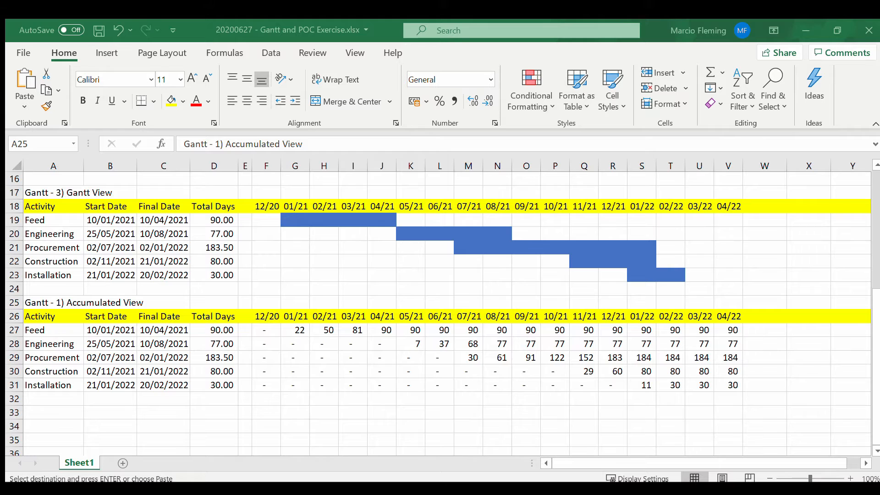
left_click(109, 244)
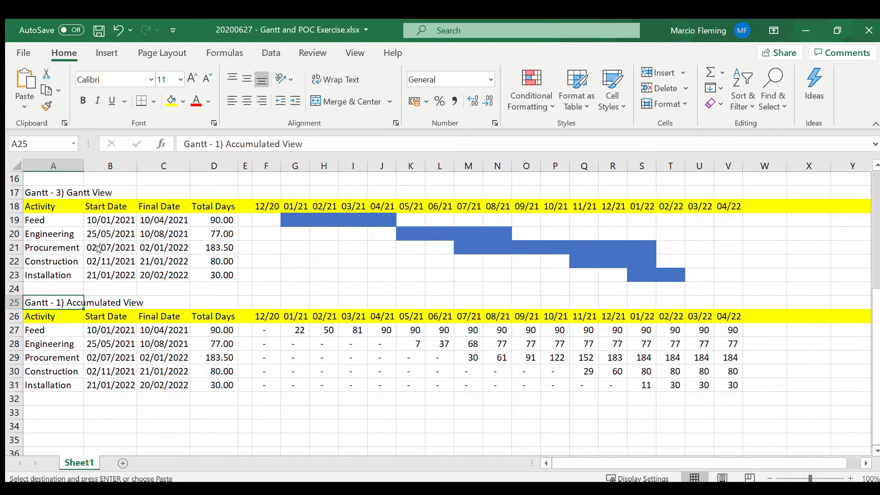
left_click_drag(209, 148, 183, 146)
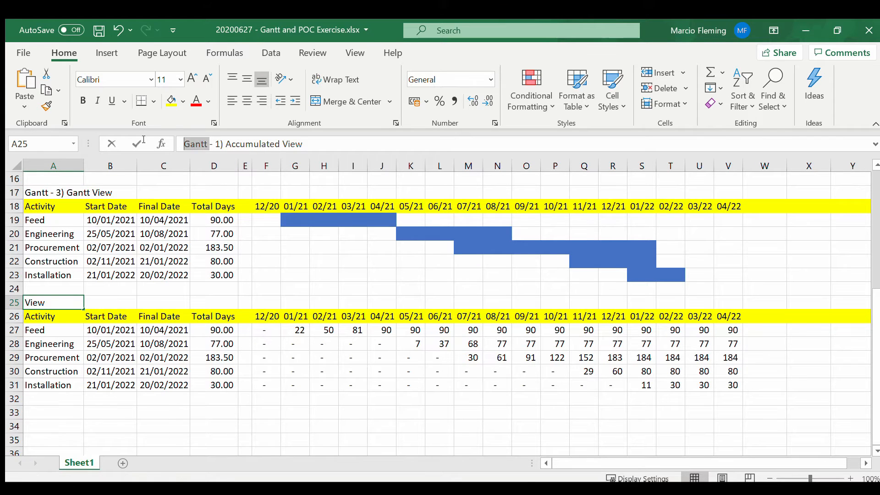
type("POC")
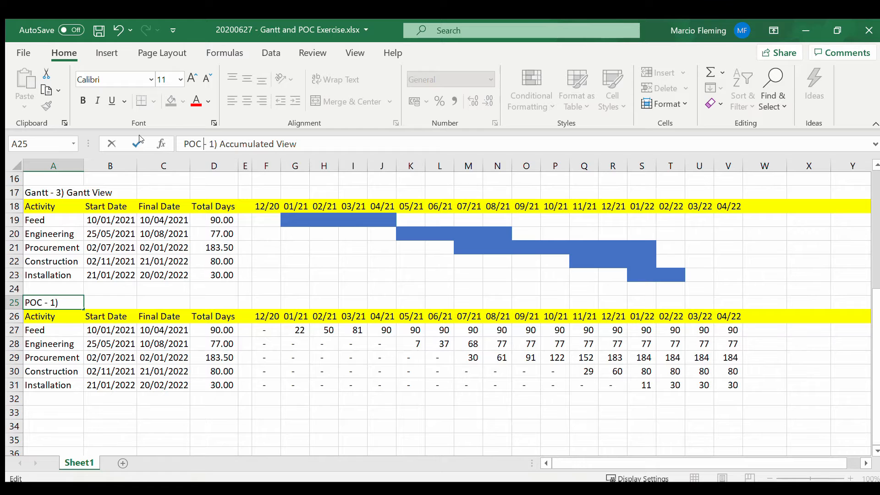
key("Return")
Step: Examine the full monthly formulas of the POC block in F27 and G27 against those of the Gantt View in F19 and G20
key("Down")
key("Right")
key("Right")
key("Right")
key("Right")
key("Right")
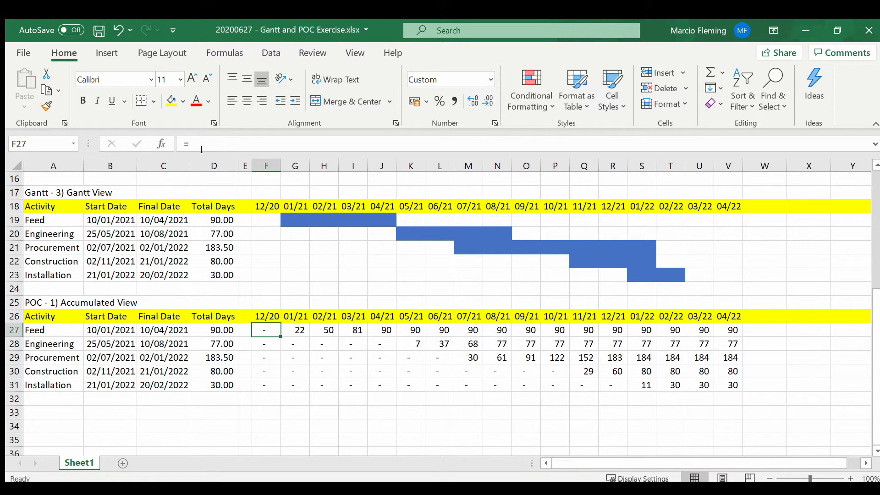
left_click_drag(215, 153, 253, 321)
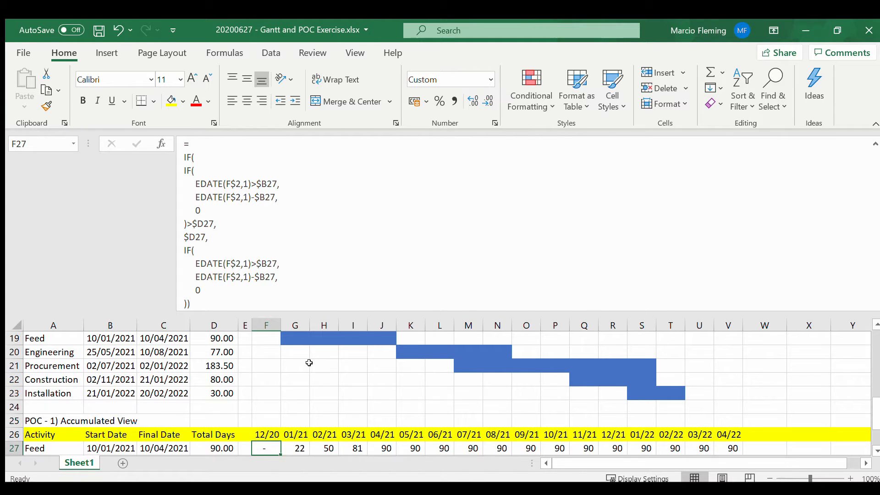
scroll(309, 362, "up", 1)
left_click(267, 377)
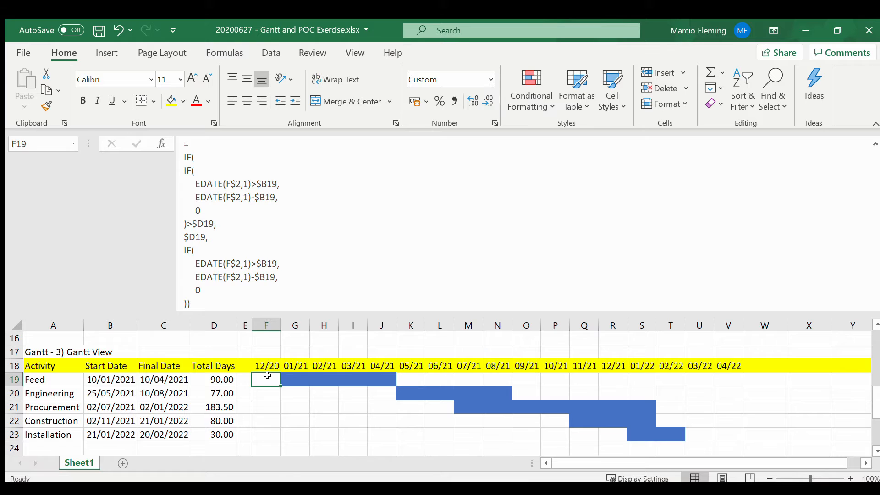
left_click(289, 391)
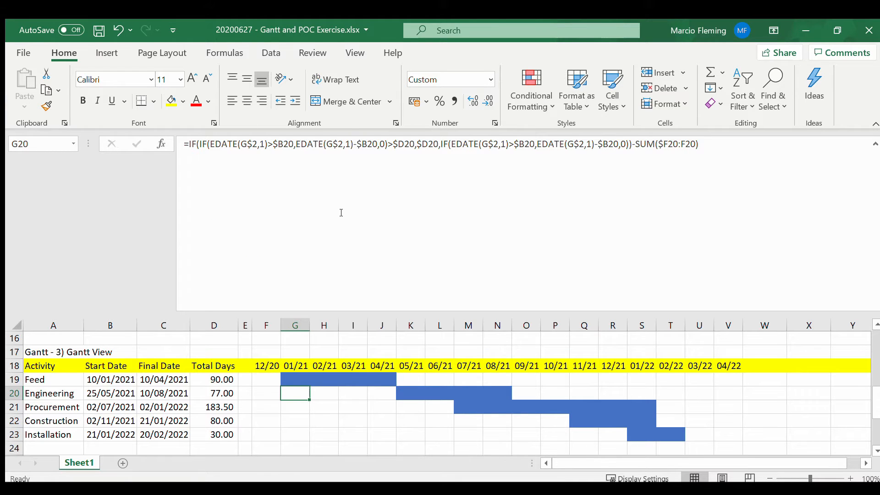
scroll(298, 348, "down", 3)
left_click(266, 365)
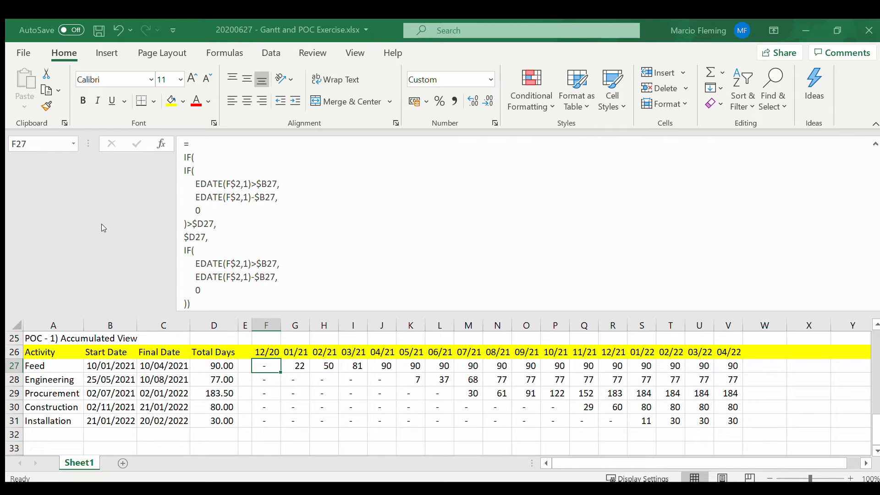
key("Right")
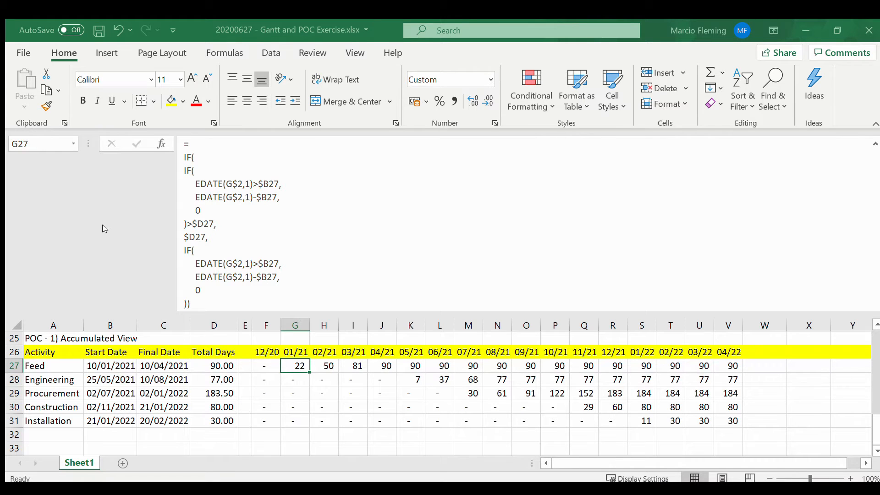
Step: Remove all line breaks from the nested IF formula in F27 so it sits on a single line, keeping its content
left_click(256, 365)
left_click(217, 146)
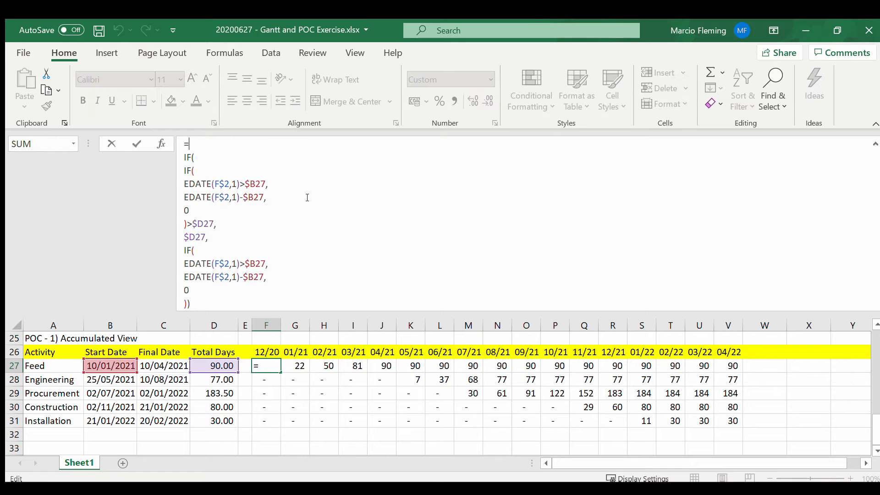
key("Delete")
key("Delete")
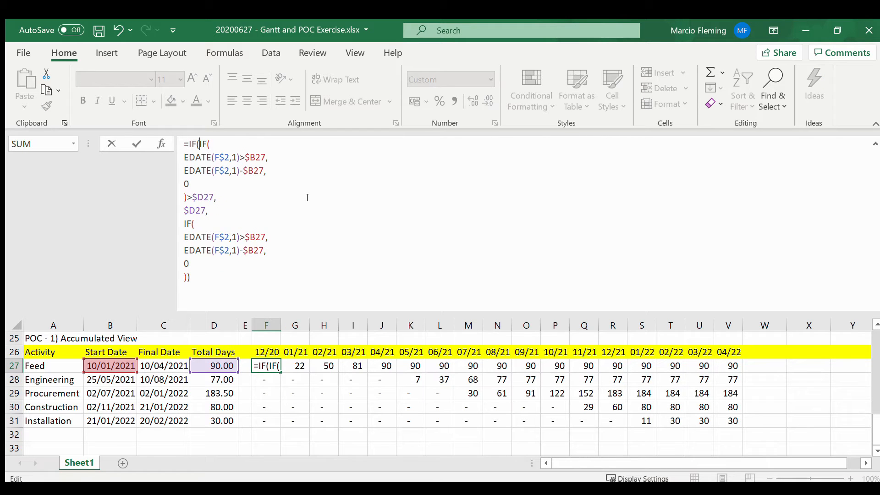
key("End")
key("Delete")
key("End")
key("End")
key("Delete")
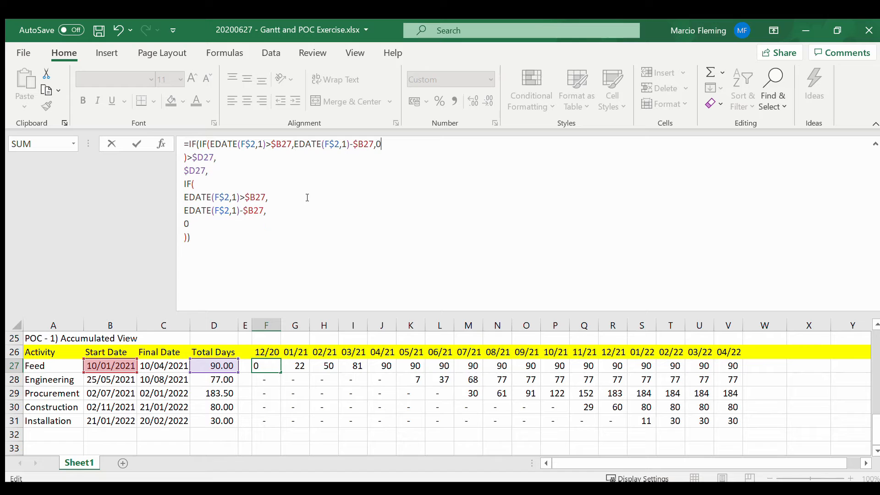
key("End")
key("Delete")
key("End")
key("Delete")
key("End")
key("Delete")
key("End")
key("Delete")
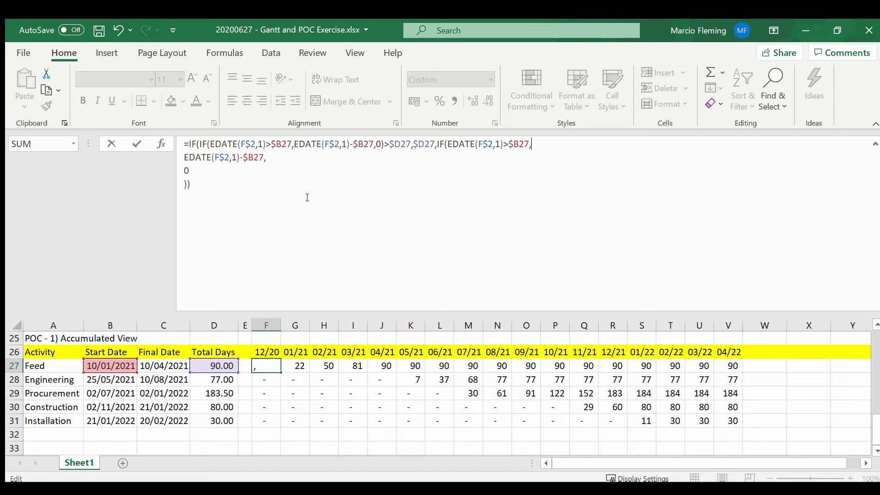
key("End")
key("Delete")
key("End")
key("Delete")
key("End")
key("Delete")
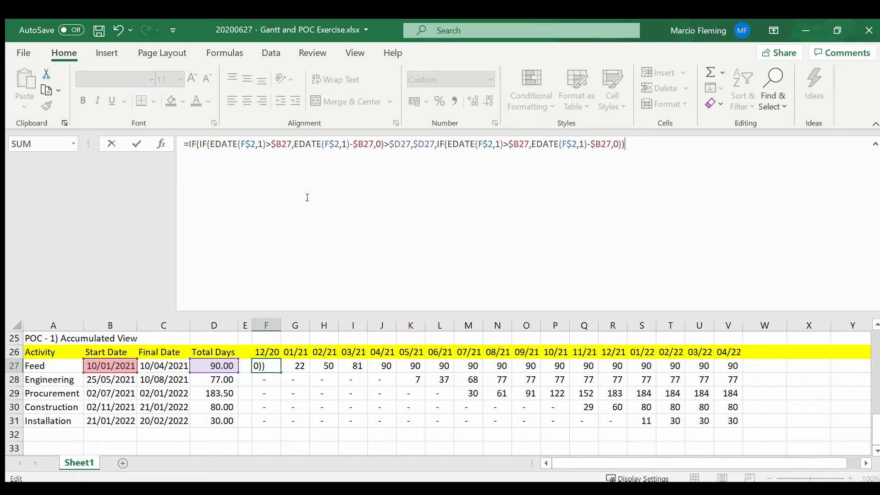
key("ctrl+Return")
Step: Enter the single-line nested IF formula in F27 and look at the formula at the end of the Feed row, V27
key("F2")
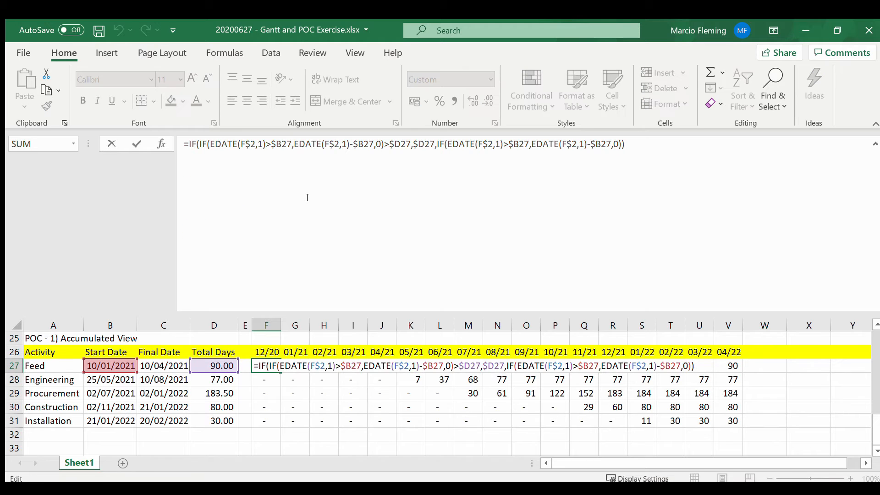
key("ctrl+Return")
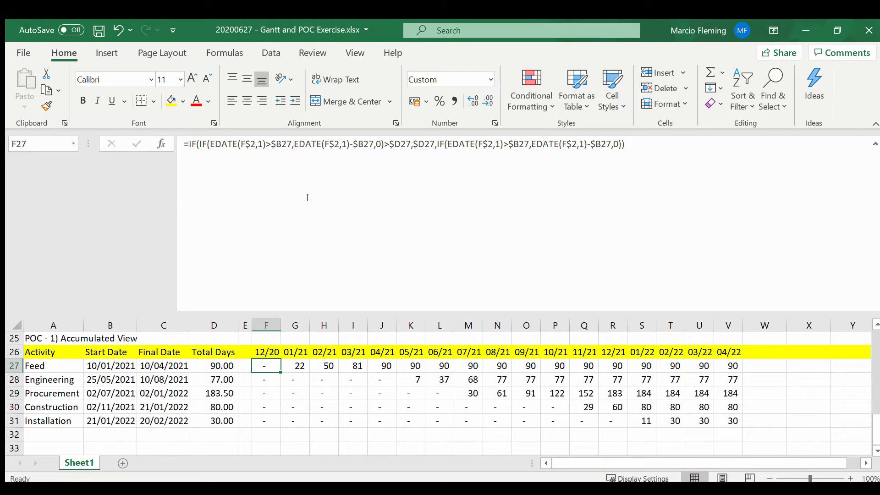
key("Right")
key("Right")
key("Right")
key("Right")
key("Right")
key("Right")
key("Right")
key("Right")
key("Right")
key("Right")
key("Right")
key("Right")
key("Right")
key("Right")
key("Right")
key("Right")
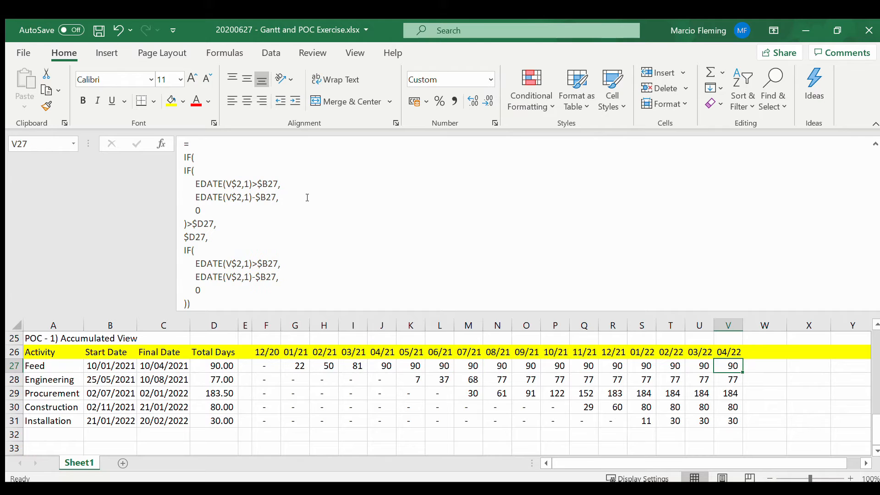
key("Left")
key("Left")
key("Left")
key("Left")
key("Left")
key("Left")
key("Left")
key("Left")
key("Left")
key("Left")
key("Left")
key("Left")
key("Left")
key("Left")
key("Left")
key("Left")
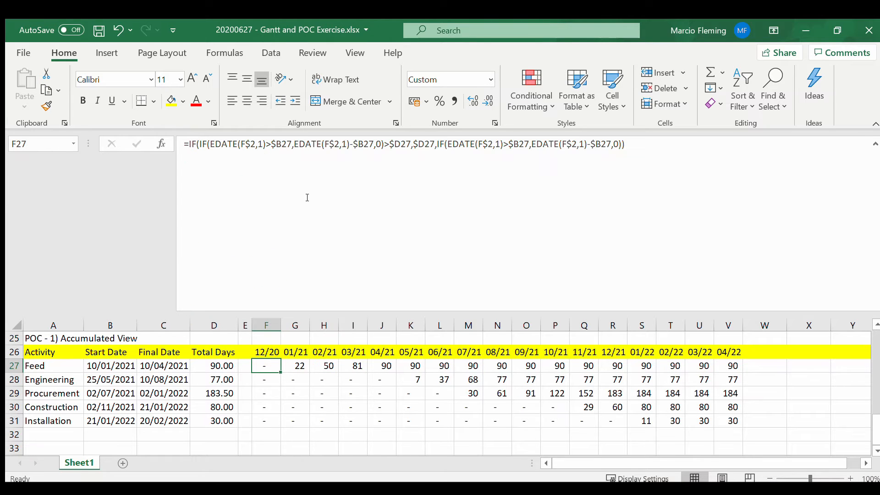
Step: Divide the nested IF formula in F27 by Feed's total days, using the column-locked reference $D27
key("F2")
type("/")
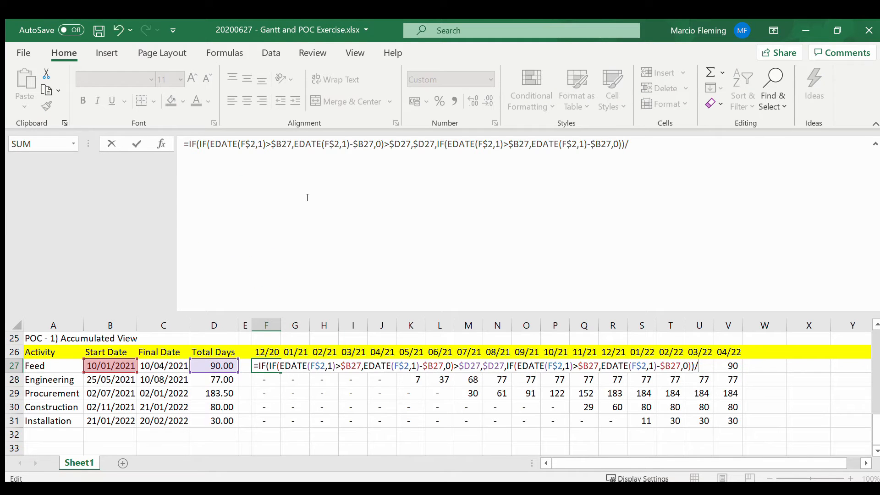
left_click(214, 367)
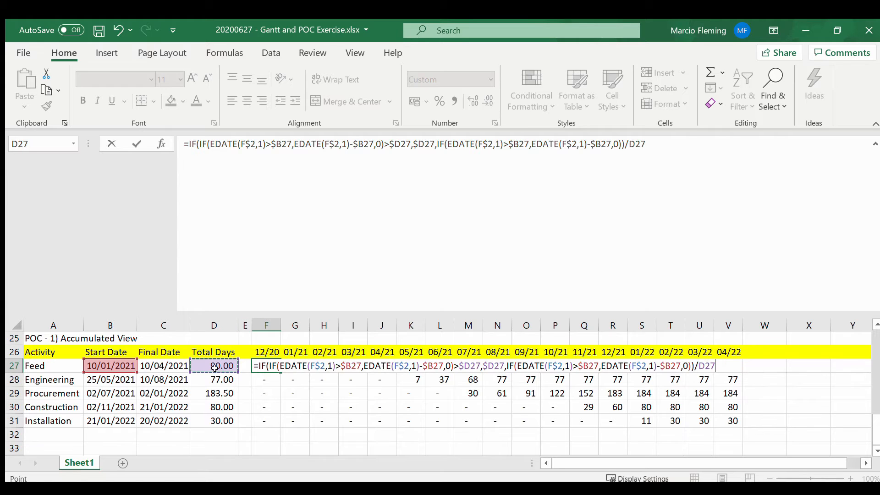
key("F4")
key("F4")
key("F4")
key("ctrl+Return")
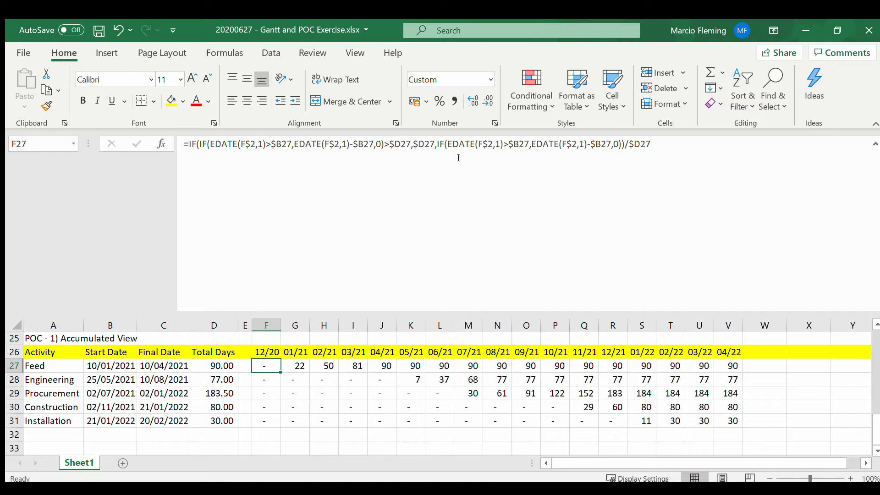
Step: Format F27 as a percentage and fill its formula across all months and activities of the POC block, F27:V31
left_click(437, 99)
key("ctrl+shift+Right")
key("ctrl+r")
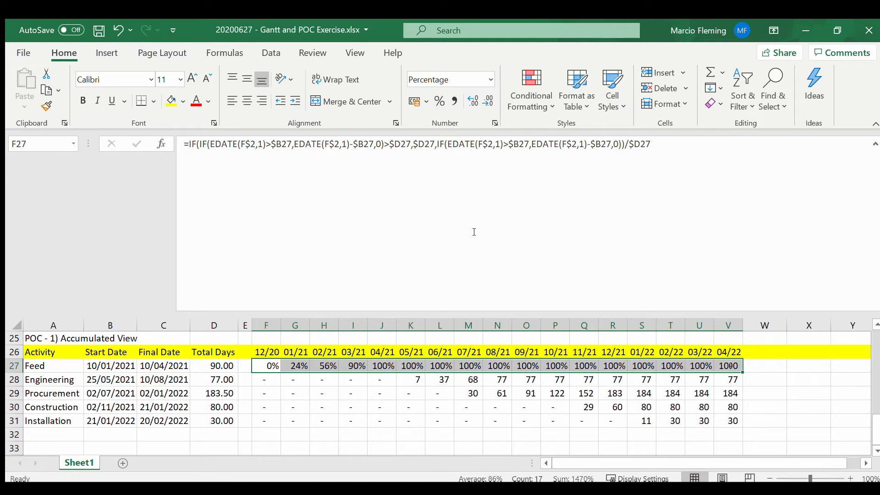
key("shift+Down")
key("shift+Down")
key("shift+Down")
key("shift+Down")
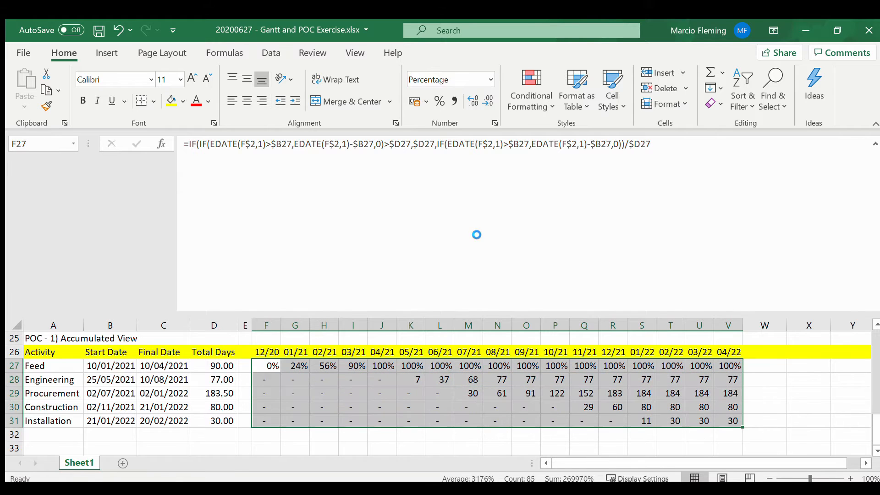
key("ctrl+d")
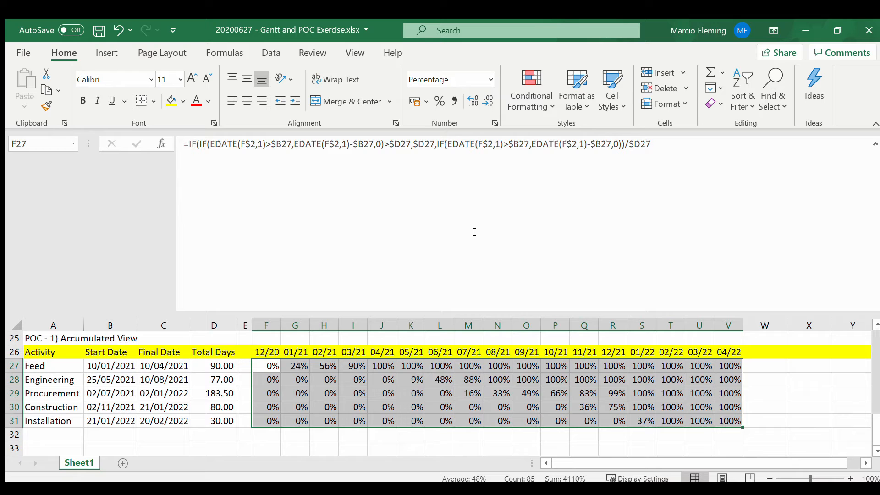
Step: Shrink the expanded formula bar so more worksheet rows fit in view
left_click_drag(387, 316, 398, 173)
left_click(349, 234)
scroll(349, 234, "up", 1)
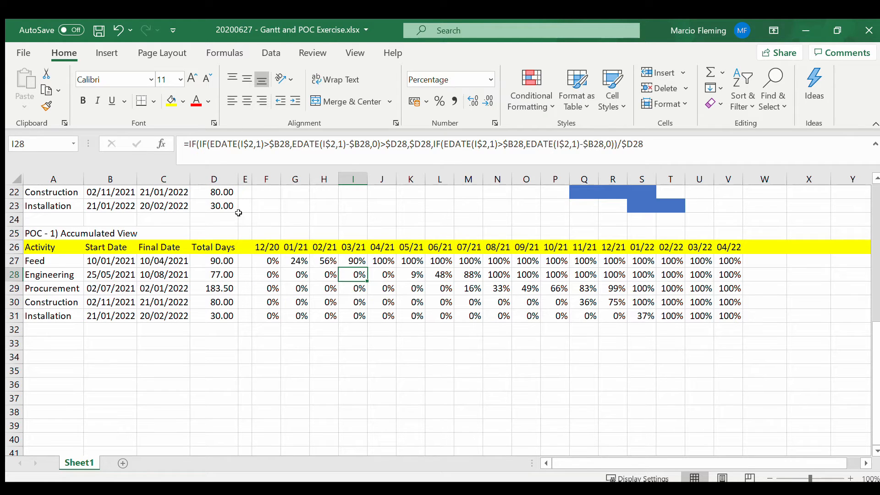
Step: Insert a new column E after Total Days and head it "Weightage" in E26
left_click(245, 179)
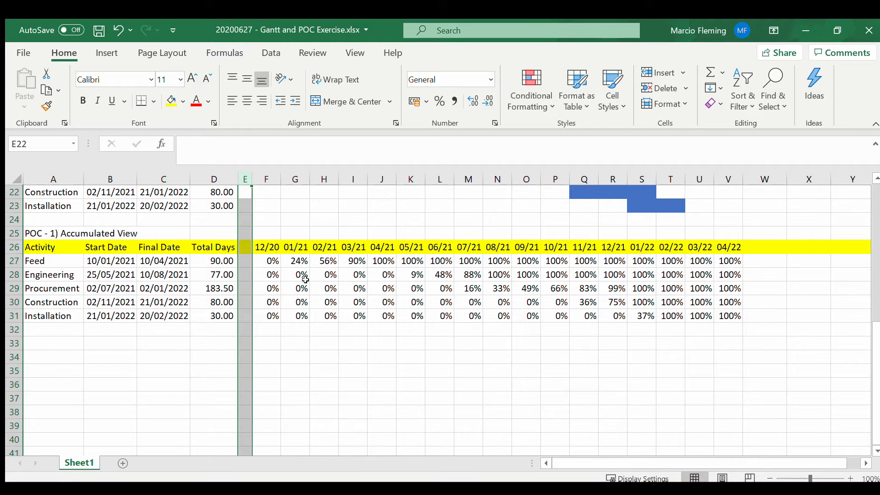
key("ctrl+shift+plus")
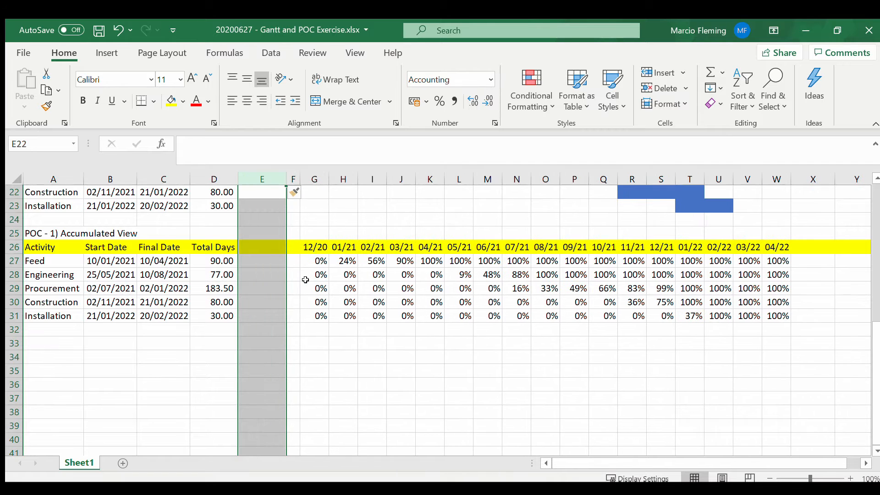
left_click(254, 249)
type("Weight")
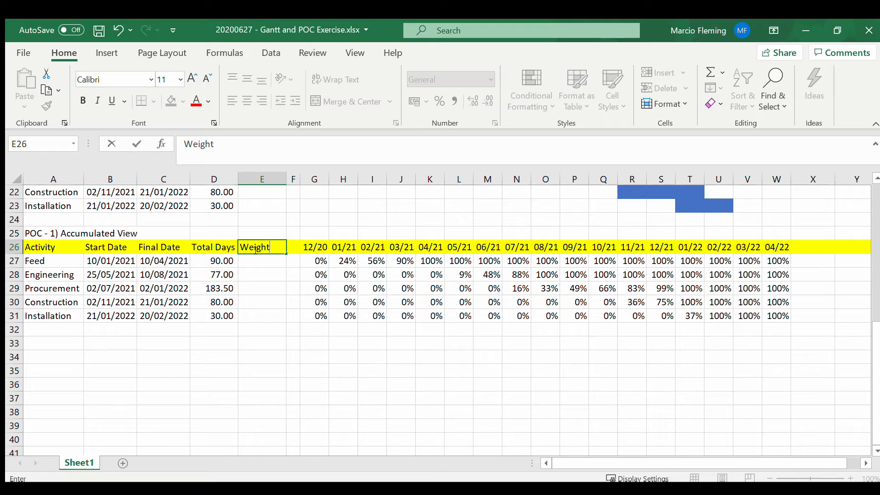
type("age")
key("Return")
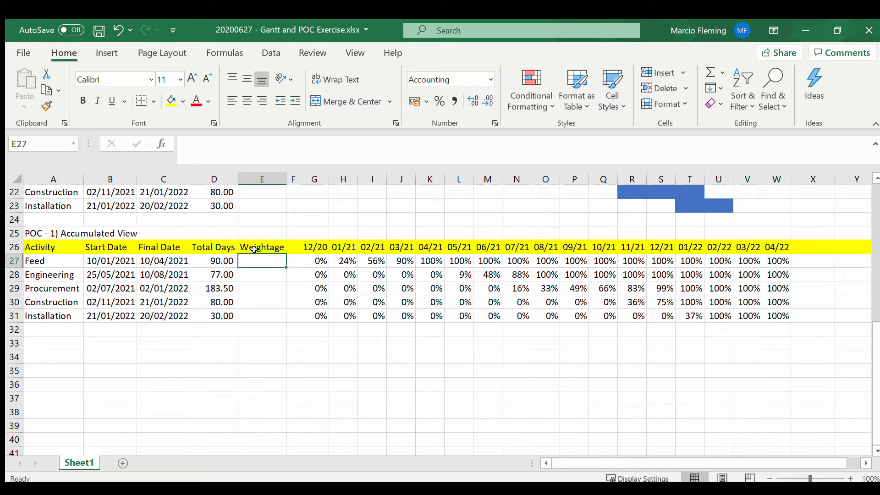
Step: Enter a weightage of 20% for Feed in E27 and fill it down to Installation in E31
type("20%")
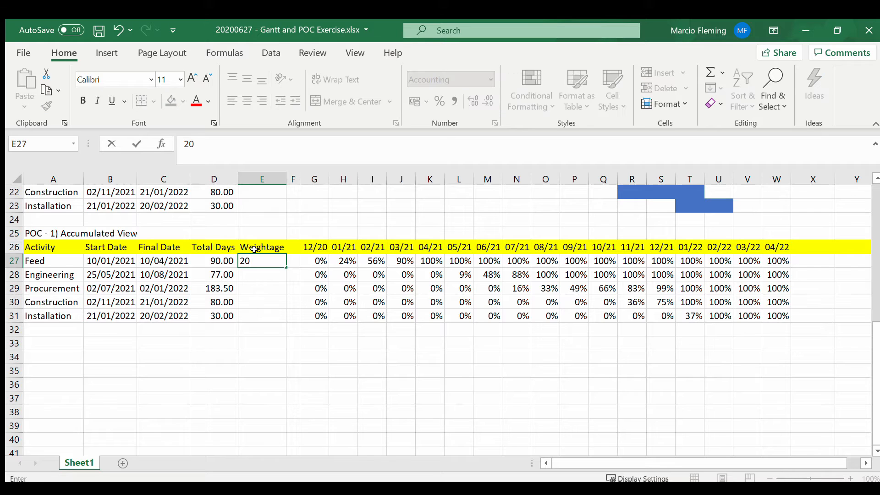
key("ctrl+Return")
key("shift+Down")
key("shift+Down")
key("shift+Down")
key("shift+Down")
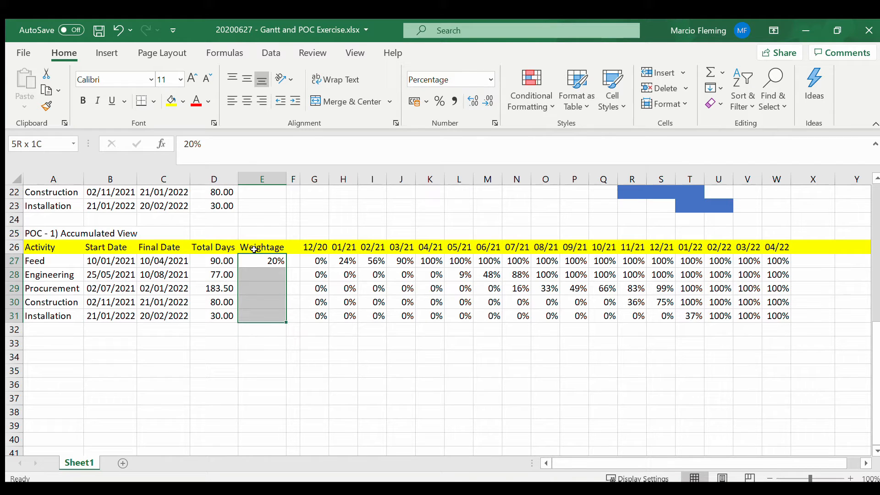
key("ctrl+d")
Step: Total the five activity weightages in E32 with a SUM of E27:E31
key("Down")
key("Down")
key("Down")
key("Down")
key("Down")
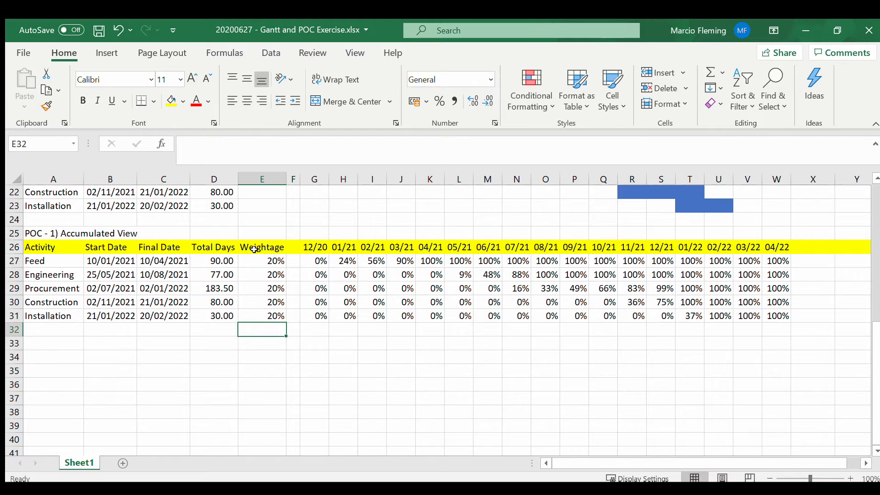
type("=SUM(")
key("Up")
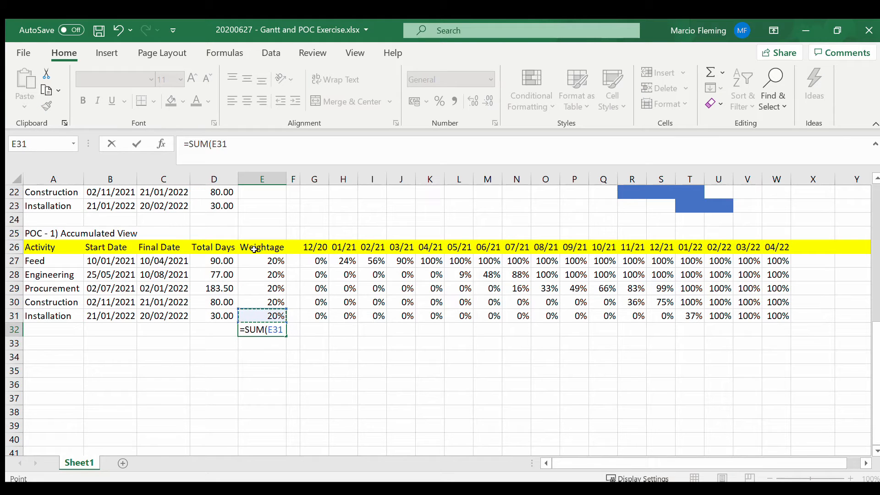
key("shift+Up")
key("shift+Up")
key("shift+Up")
key("shift+Up")
key("shift+Up")
key("shift+Down")
key("Return")
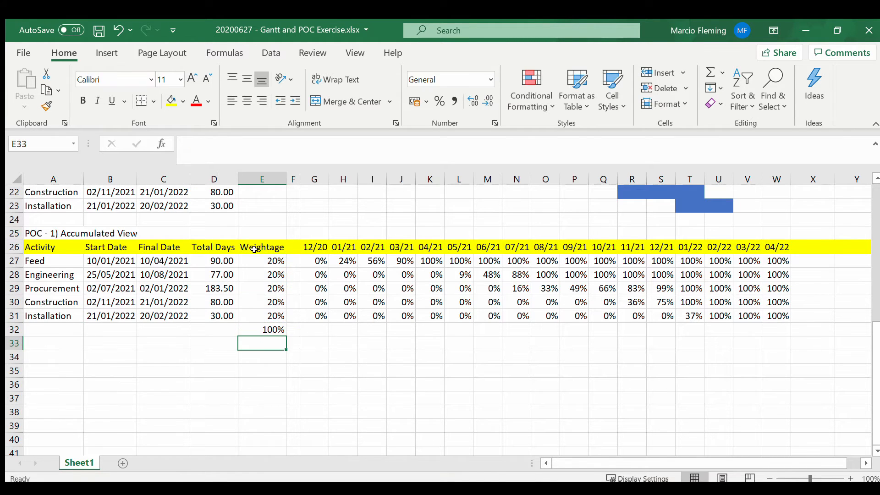
Step: Start a SUMPRODUCT formula in G32 with the absolute weightage range $E$27:$E$31 as its first array
key("Up")
key("Right")
key("Right")
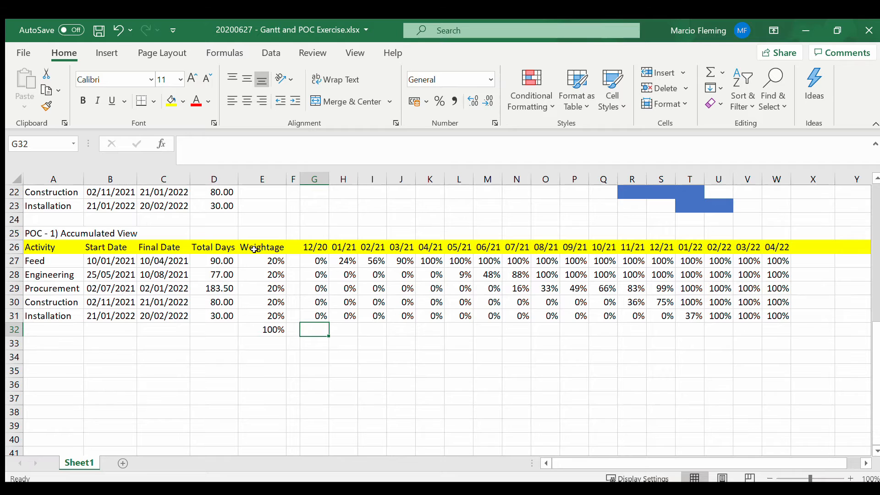
type("=SUM")
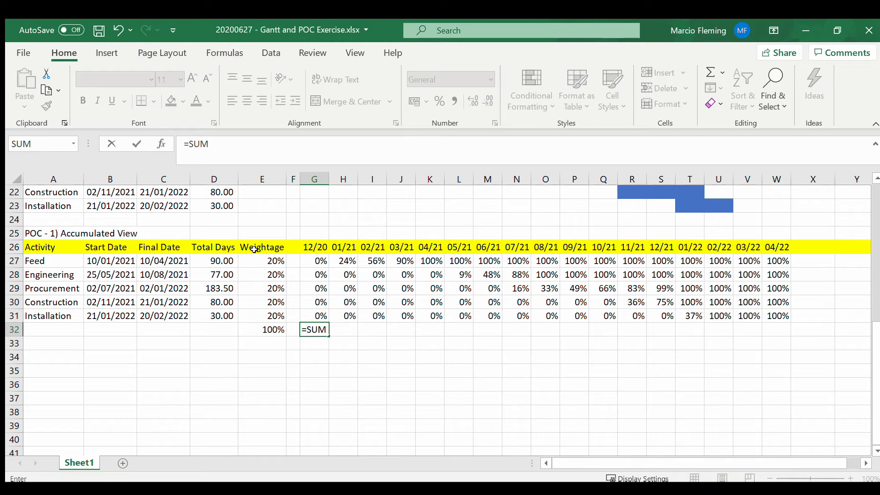
type("IFS(")
key("BackSpace")
key("BackSpace")
key("BackSpace")
type("pro")
key("Tab")
key("Left")
key("Left")
key("Up")
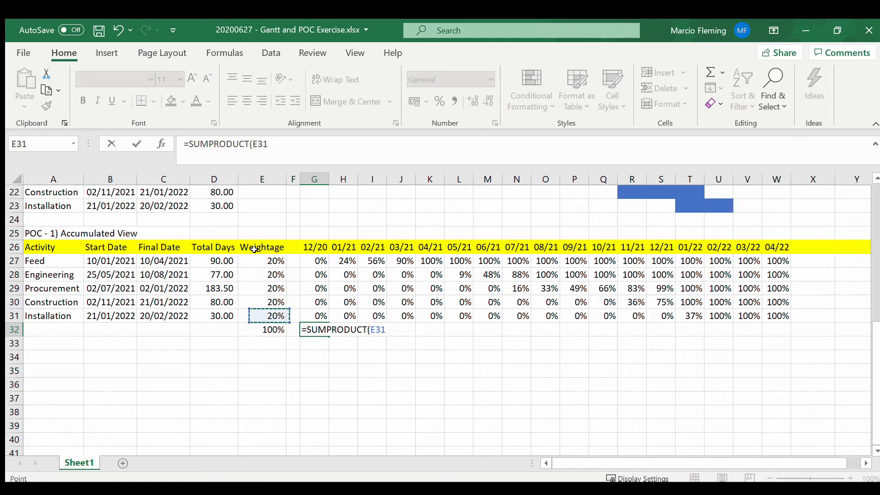
key("shift+Up")
key("shift+Up")
key("shift+Up")
key("shift+Up")
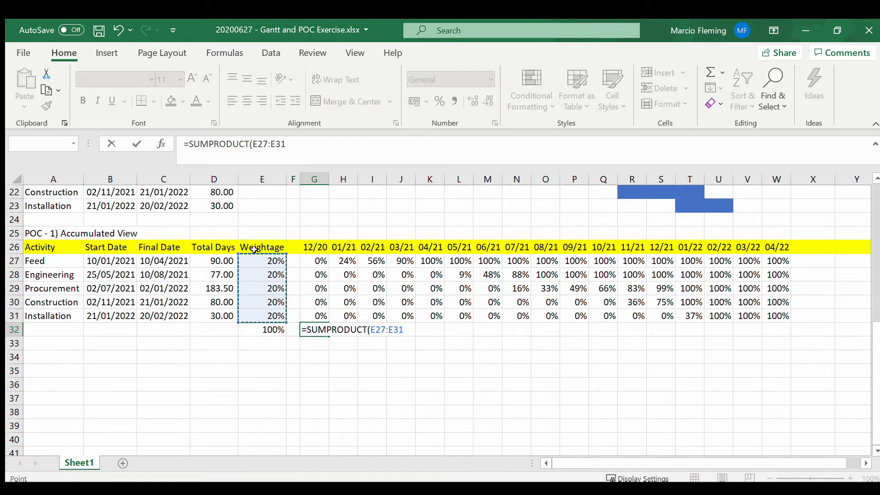
key("F4")
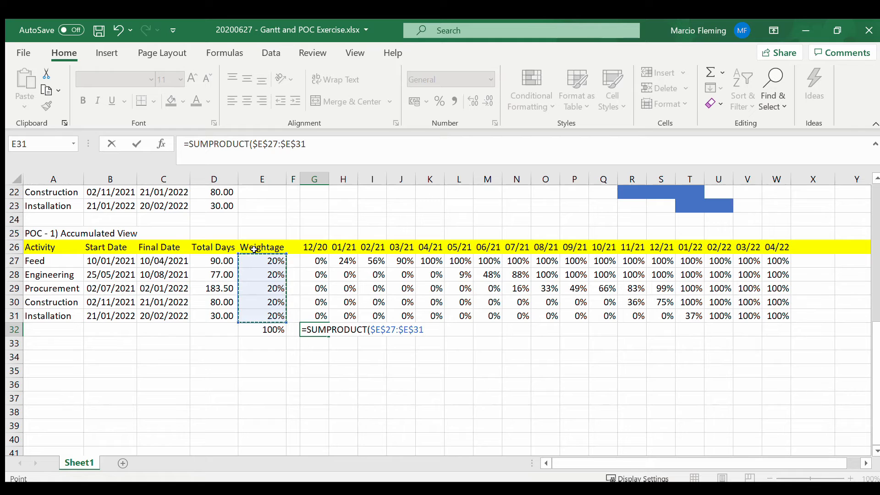
Step: Complete the G32 SUMPRODUCT with the row-locked 12/20 percentages G$27:G$31 as its second array
key("End")
type(",")
key("Up")
key("shift+Up")
key("shift+Up")
key("shift+Up")
key("shift+Up")
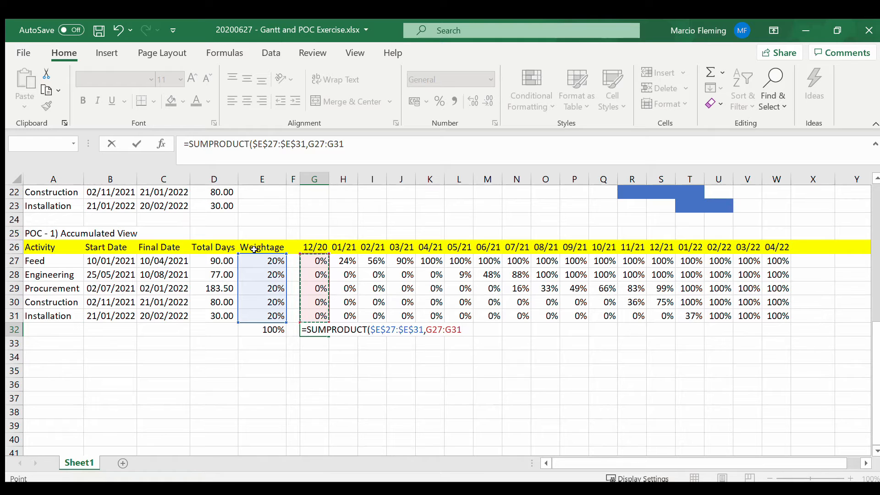
key("F4")
key("F4")
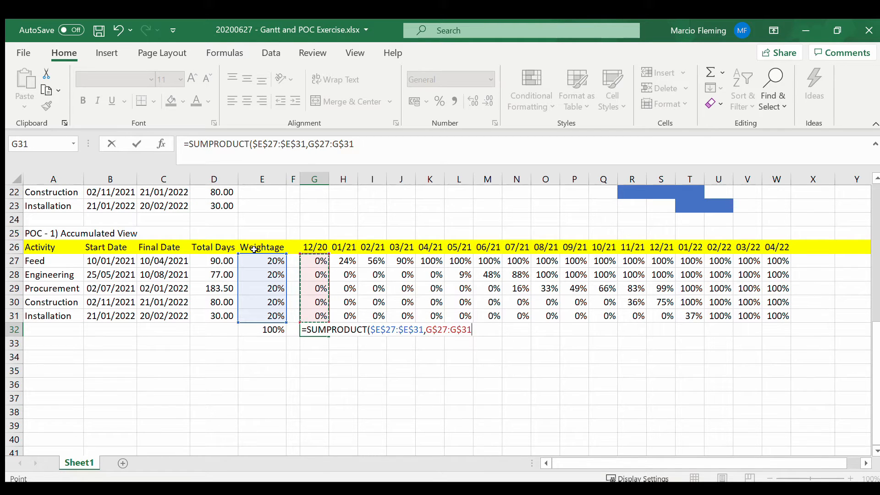
key("ctrl+Return")
Step: Fill the SUMPRODUCT formula from G32 across the remaining months to W32 and check the copied formulas
key("shift+Right")
key("shift+Right")
key("shift+Right")
key("shift+Right")
key("shift+Right")
key("shift+Right")
key("shift+Right")
key("shift+Right")
key("shift+Right")
key("shift+Right")
key("shift+Right")
key("shift+Right")
key("shift+Right")
key("shift+Right")
key("shift+Right")
key("shift+Right")
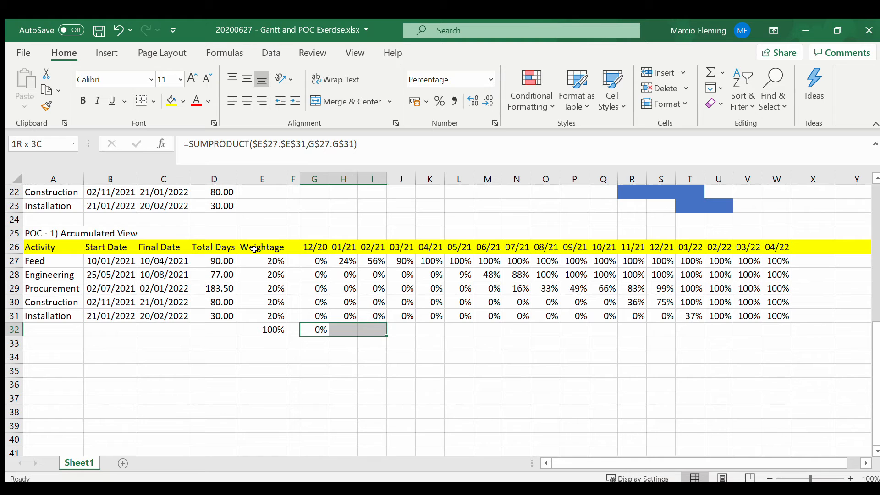
key("ctrl+r")
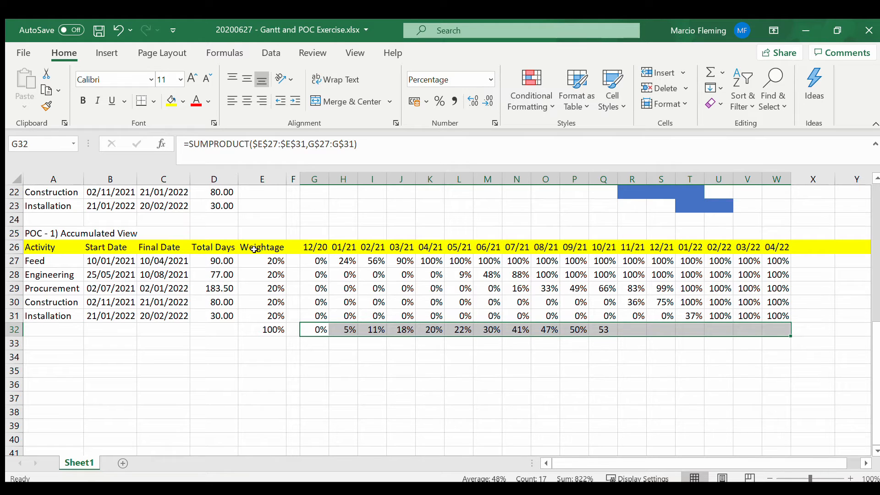
key("Left")
key("Right")
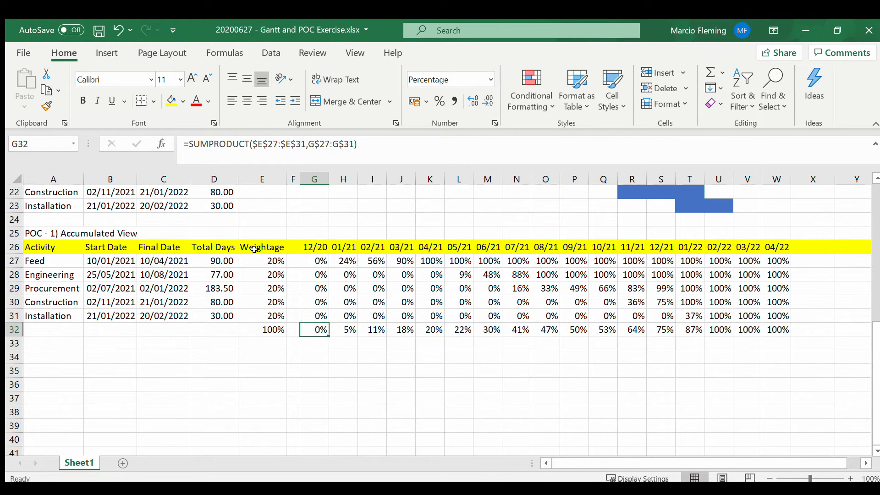
key("Right")
key("Right")
key("Right")
key("Right")
key("Right")
key("Right")
key("Right")
key("Right")
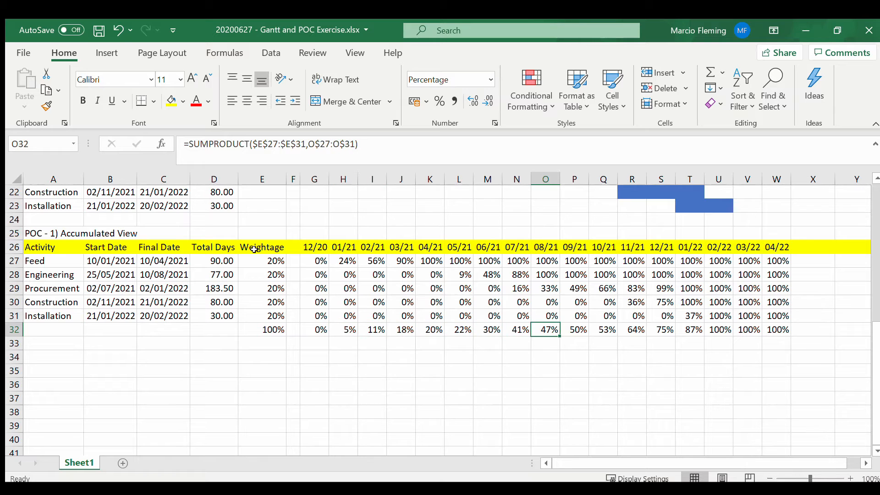
Step: Set Feed's weightage in E27 to 10%
key("Left")
key("Left")
key("Left")
key("Left")
key("Left")
key("Left")
key("Left")
key("Left")
key("Left")
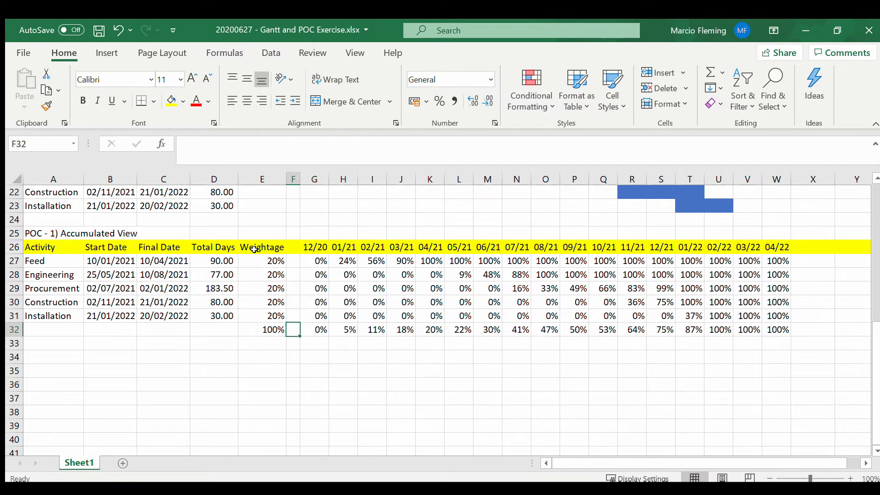
key("Left")
key("Up")
key("Up")
key("Up")
key("Up")
key("Up")
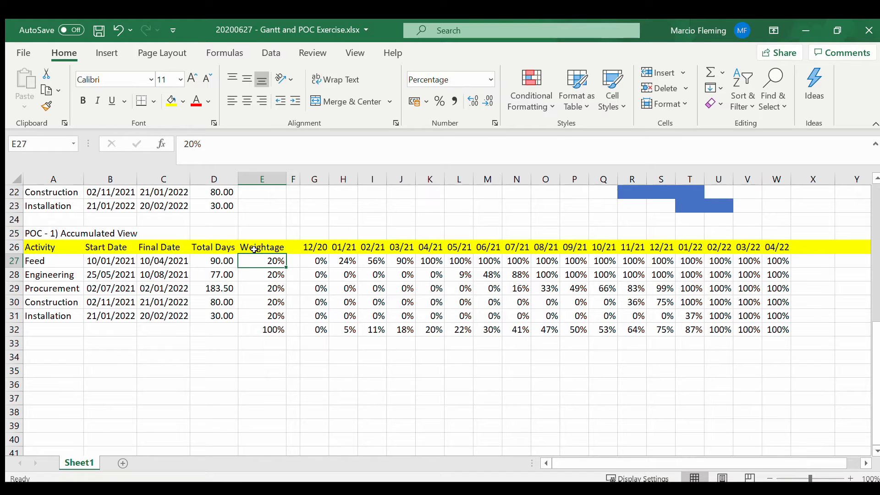
type("10")
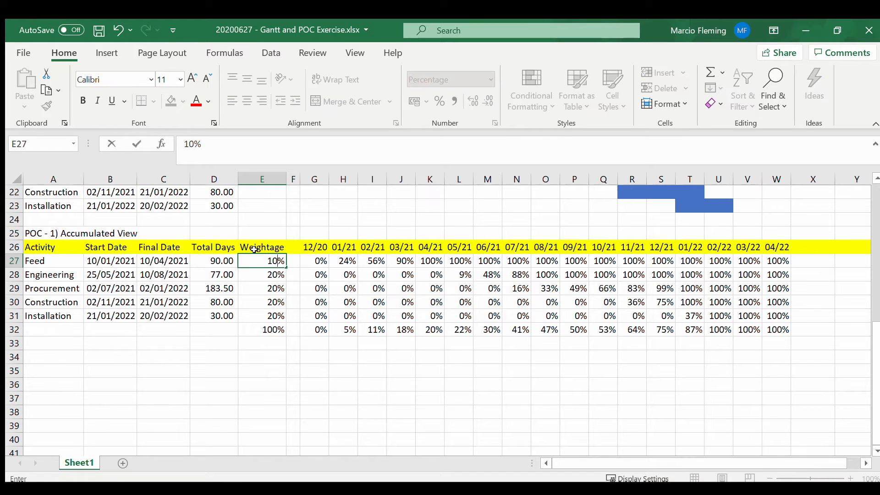
key("Return")
key("Down")
key("Down")
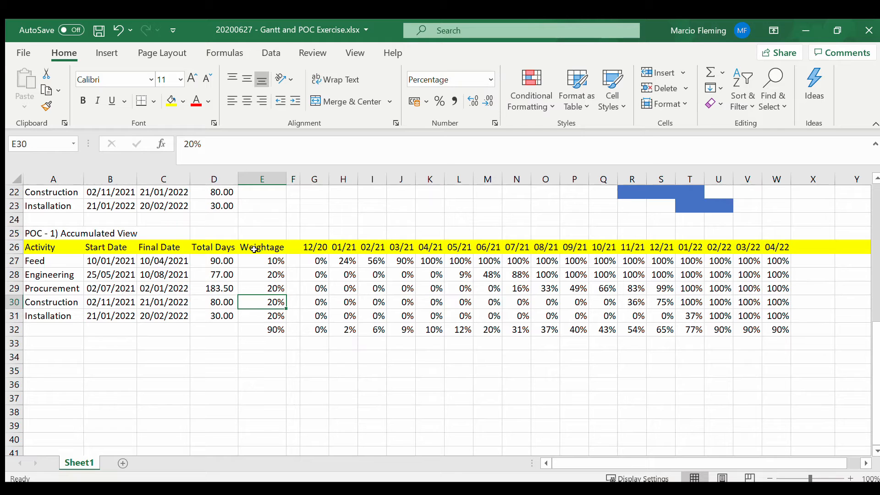
Step: Set Construction's weightage in E30 to 30% and check the weighted totals in G32:W32
type("30")
key("Return")
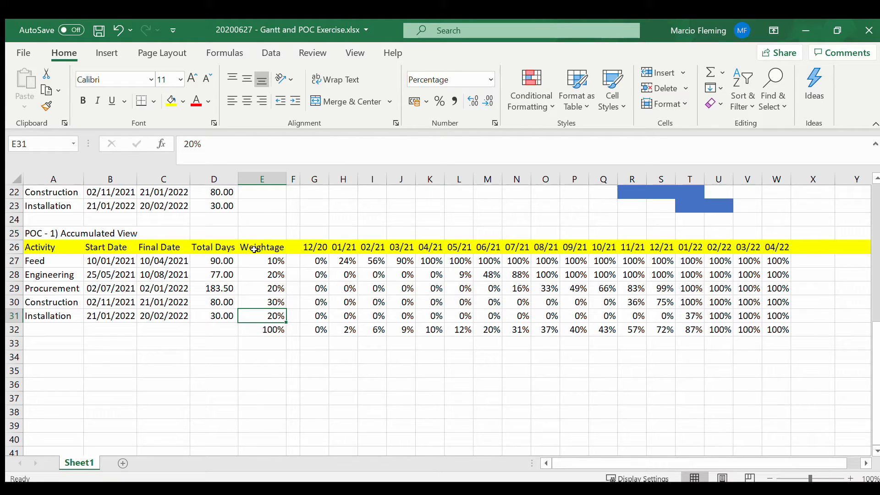
left_click_drag(317, 329, 770, 331)
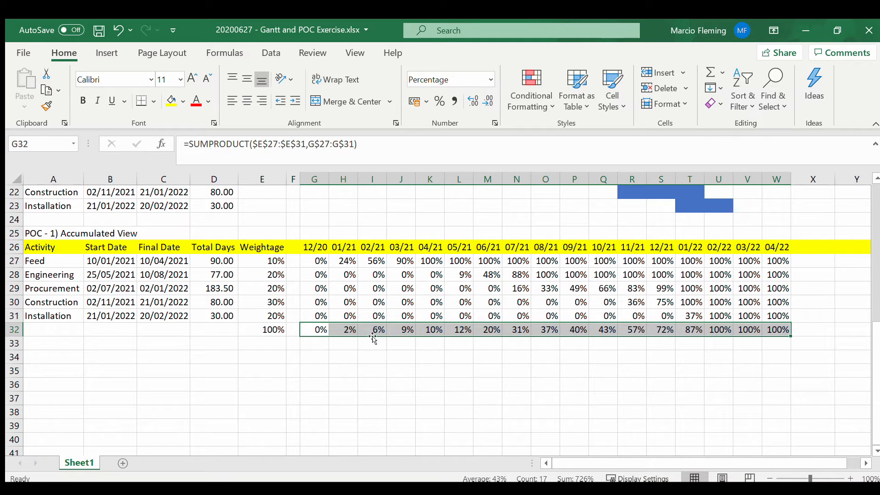
left_click(339, 318)
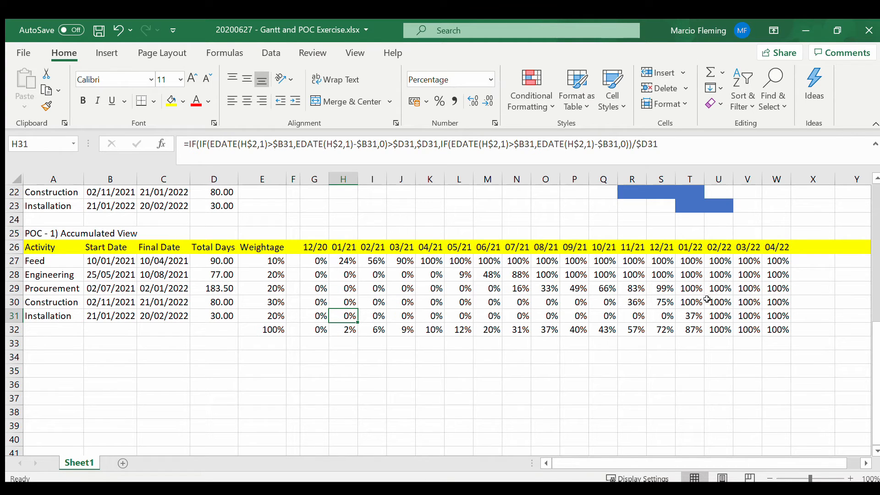
Step: Review the activities' weightages, dates and durations in the accumulated view
left_click(272, 271)
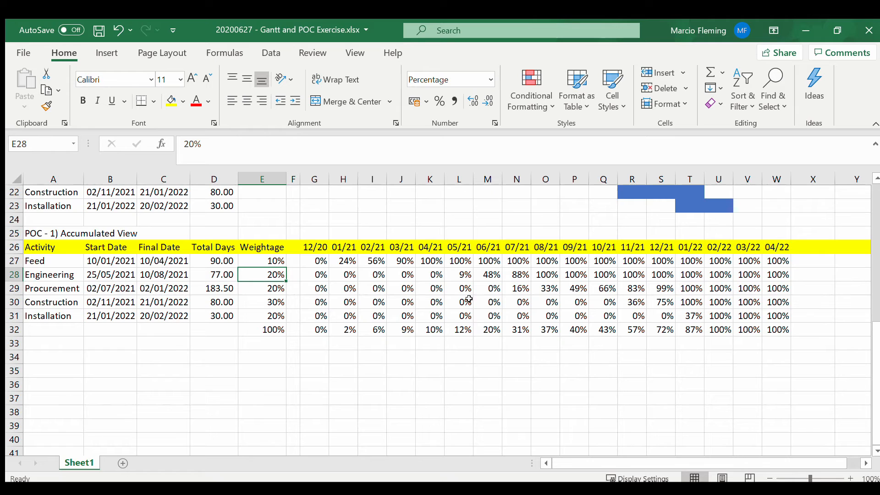
key("Left")
key("Left")
key("Left")
key("Left")
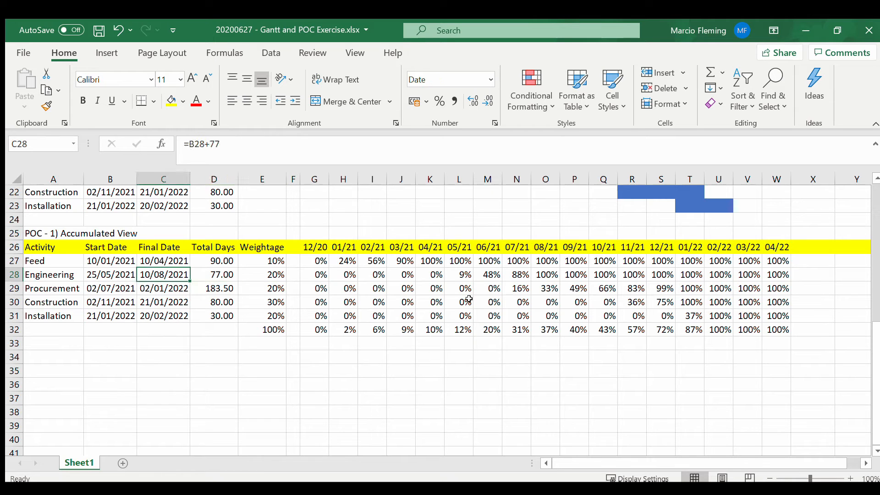
key("Down")
Step: Insert a line chart of the weighted totals in G32:W32 and place it below the accumulated view table
key("Down")
key("Down")
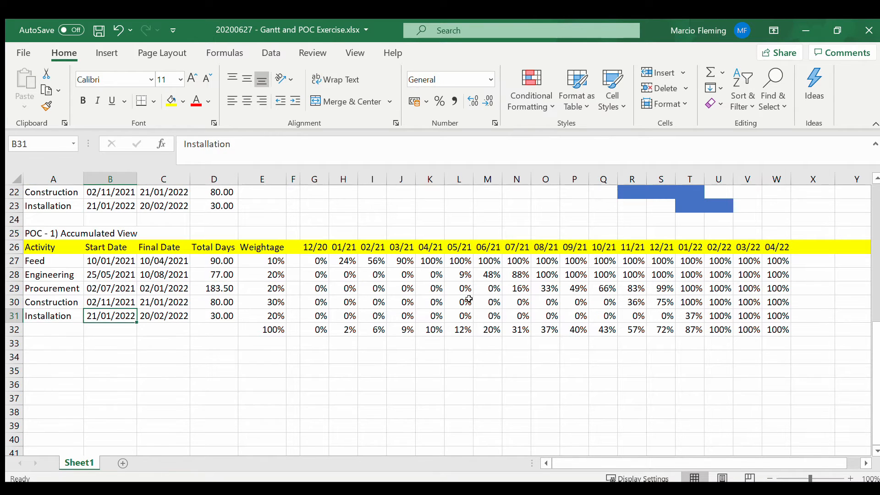
key("Right")
key("Right")
key("Right")
key("Down")
key("Right")
key("Right")
key("Right")
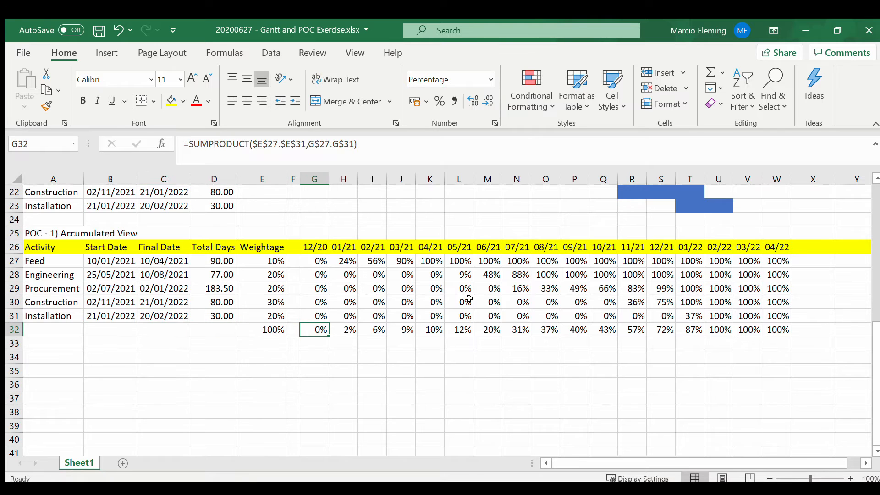
key("ctrl+shift+Right")
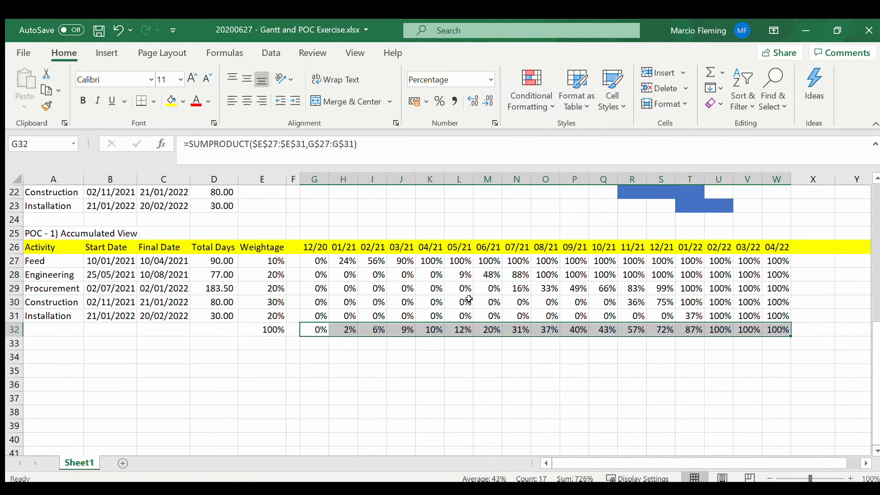
left_click(106, 53)
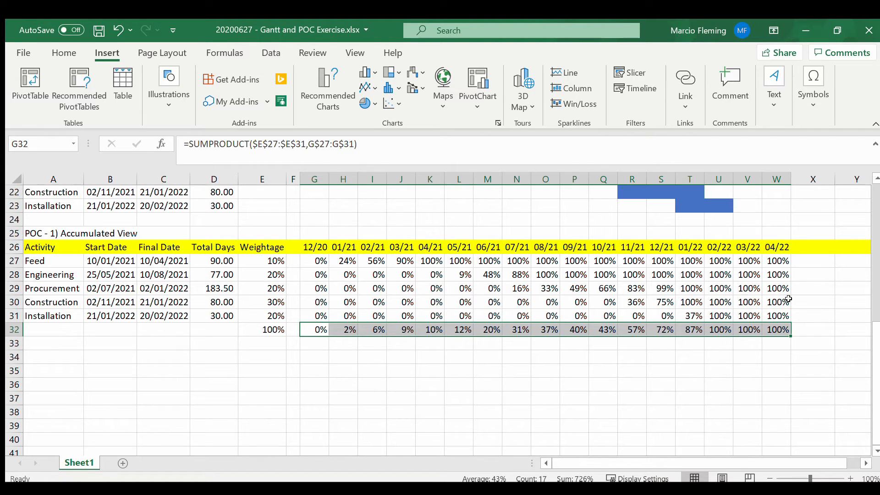
left_click(365, 88)
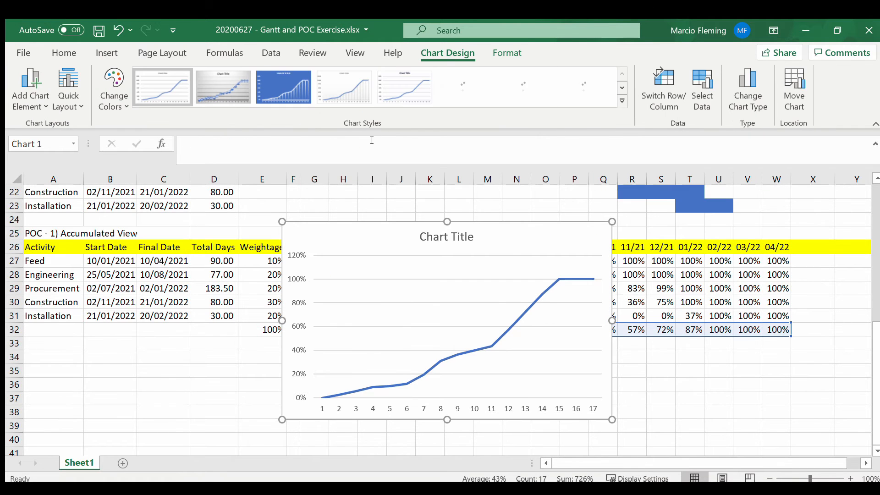
left_click_drag(480, 228, 445, 355)
scroll(446, 357, "down", 2)
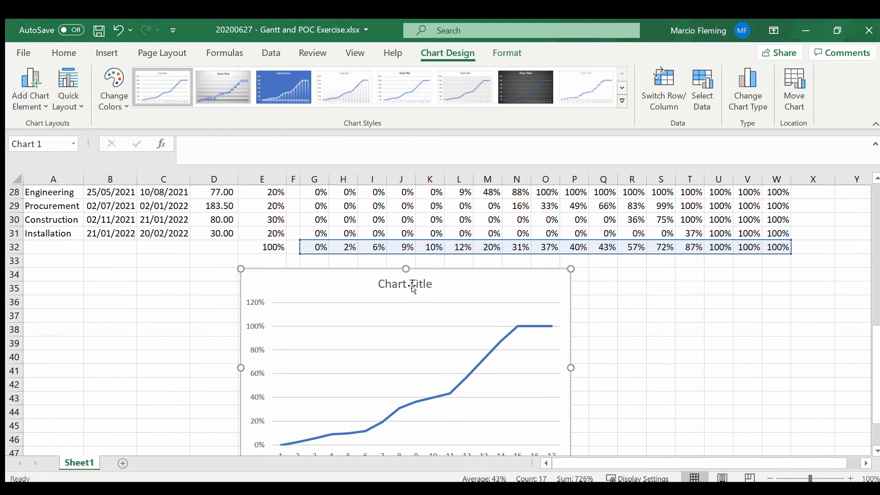
left_click(420, 285)
left_click(424, 285)
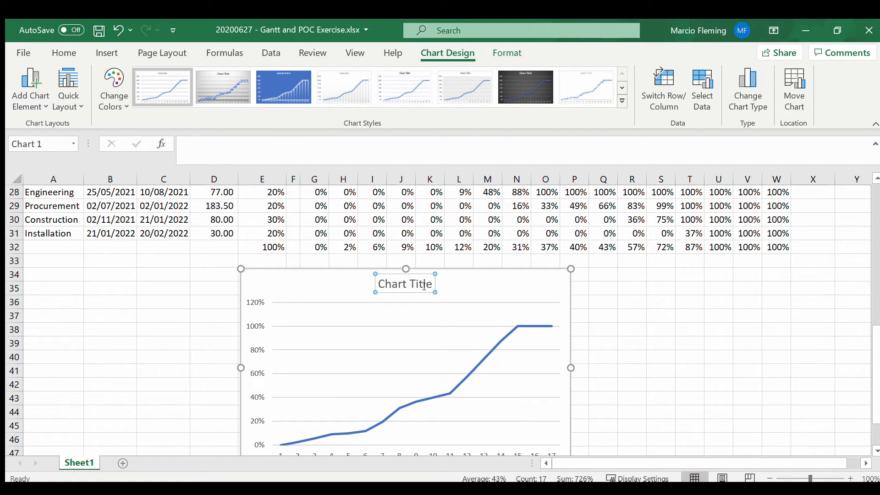
triple_click(422, 285)
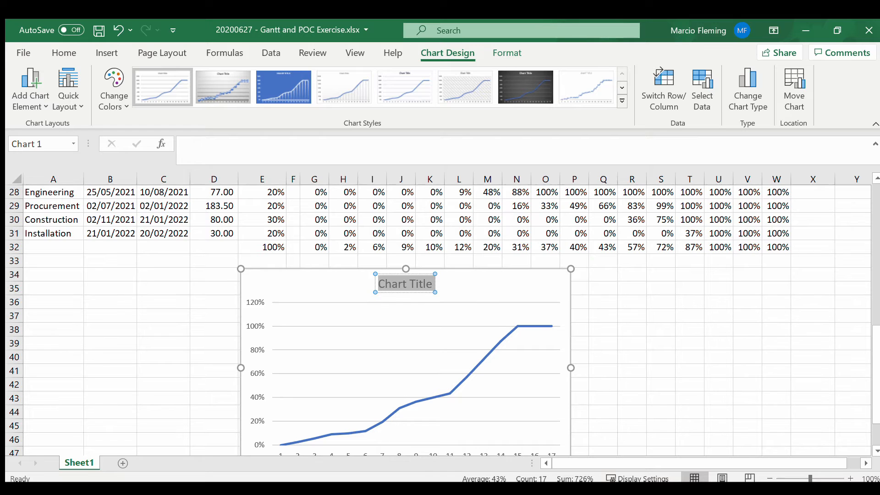
key("Escape")
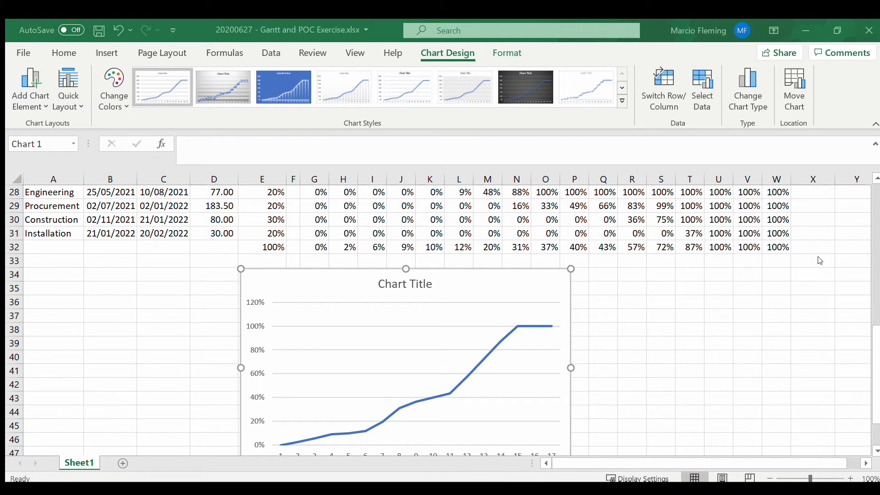
Step: Change the chart title to "Estimated Percentage Completion"
triple_click(400, 284)
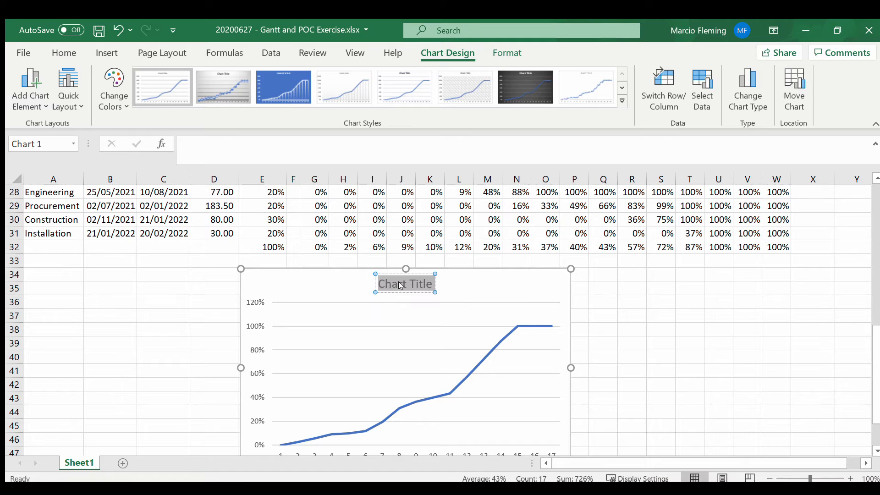
type("Estimate")
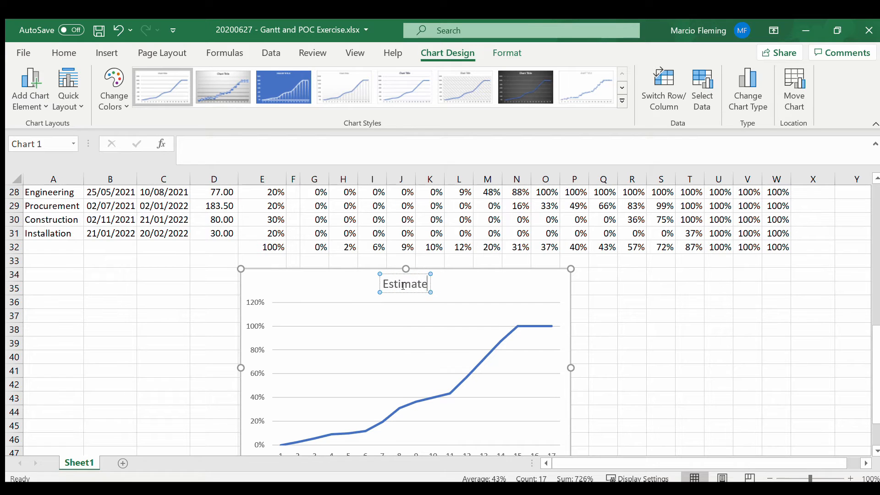
type("d Percentage C")
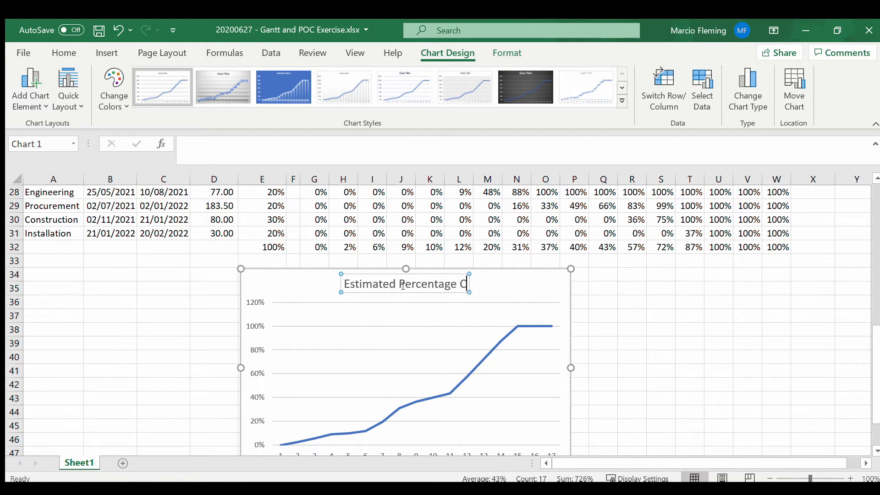
type("ompletion")
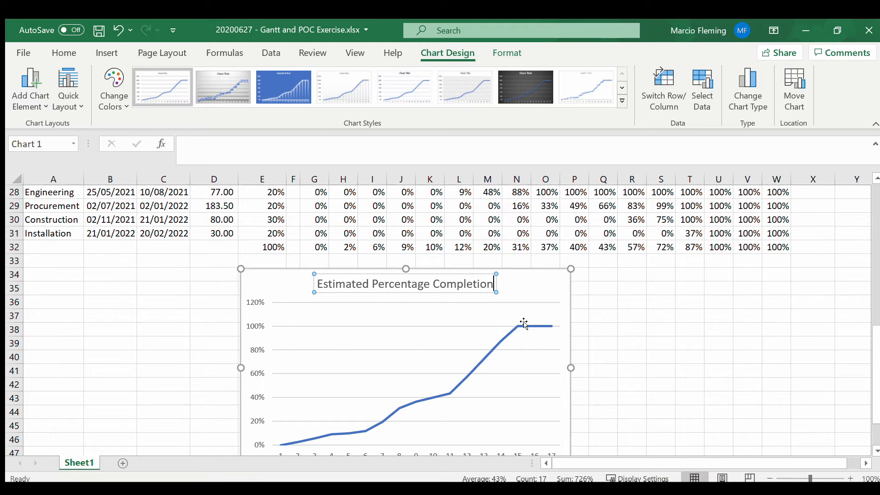
left_click(642, 324)
Step: Set the chart's vertical axis bounds to a maximum of 1.1 and a minimum of 0
scroll(525, 332, "down", 1)
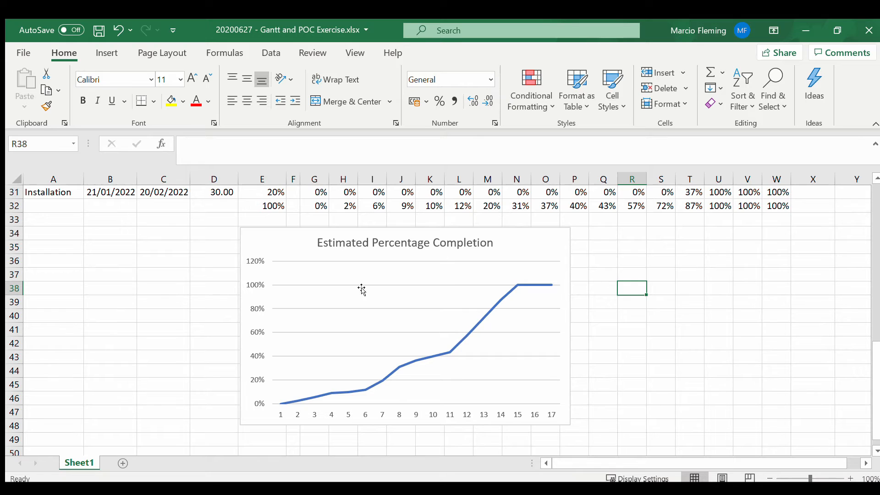
left_click(252, 268)
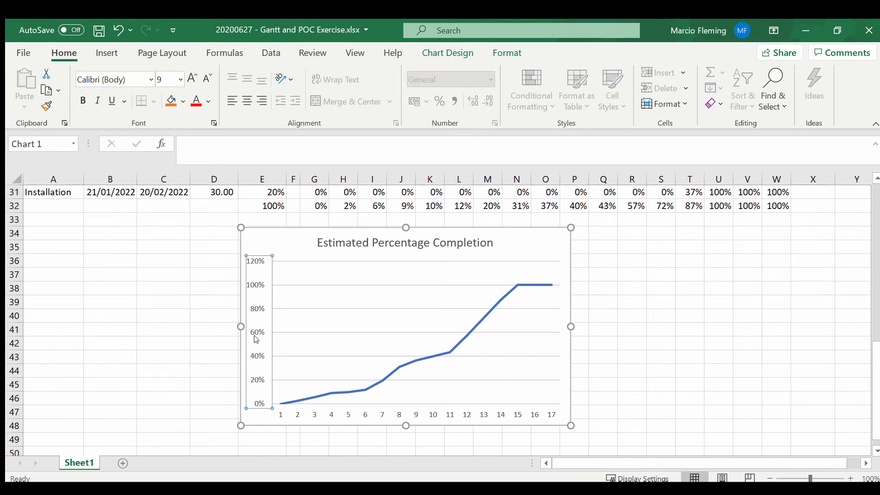
key("ctrl+1")
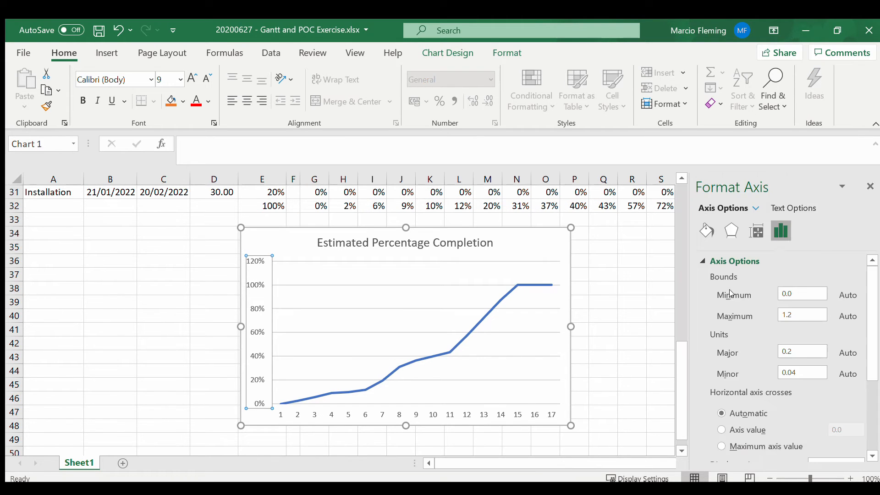
left_click(813, 316)
type(".1")
key("Return")
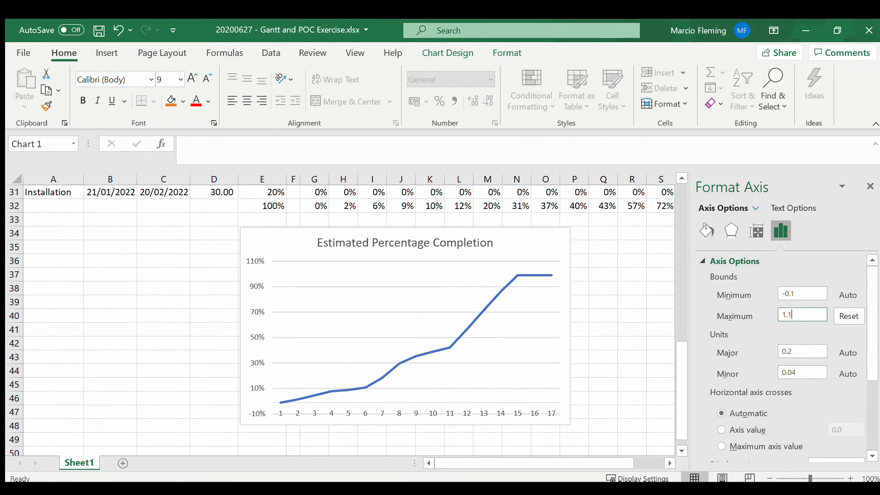
left_click(816, 292)
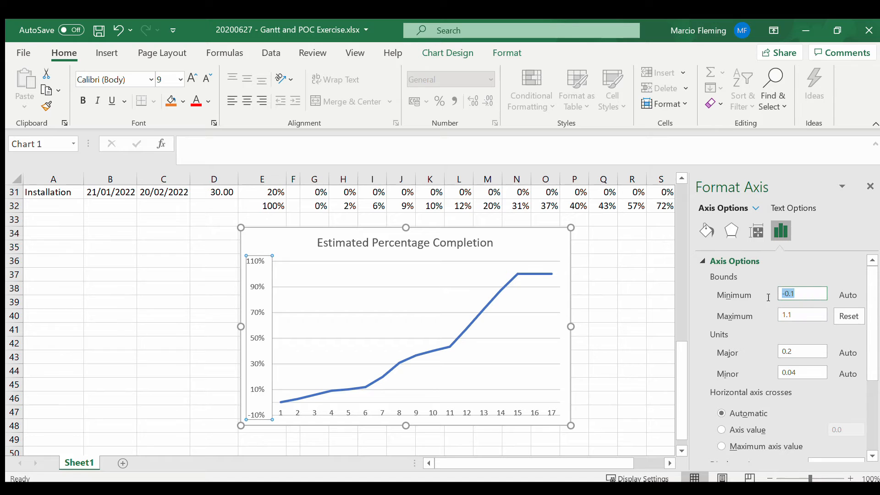
type("0")
key("Return")
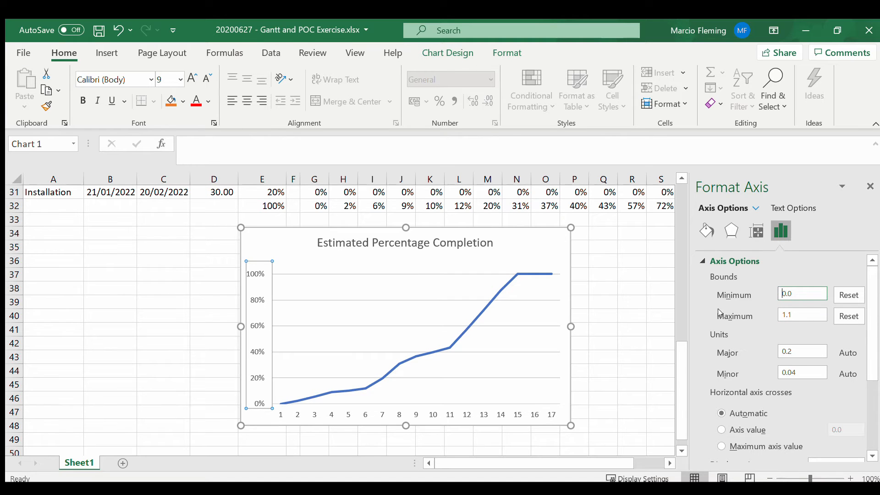
left_click(632, 344)
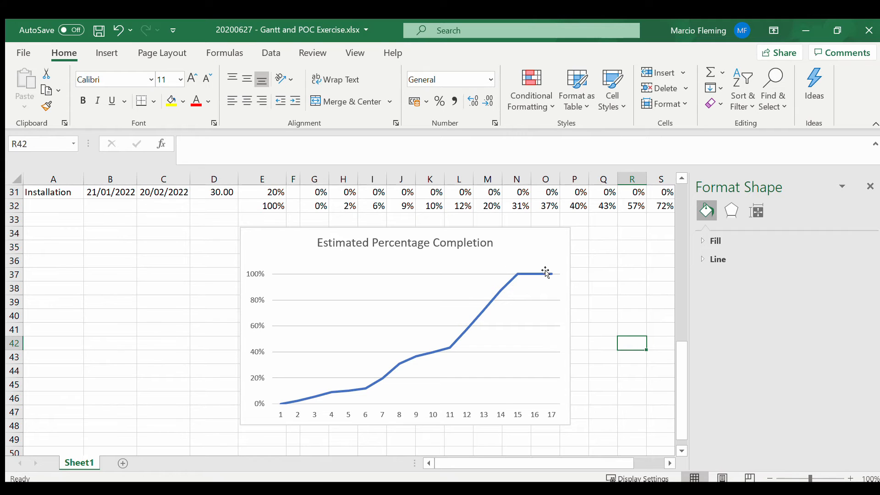
Step: Use the month headers in G26:W26 as the chart's horizontal axis labels
left_click(478, 416)
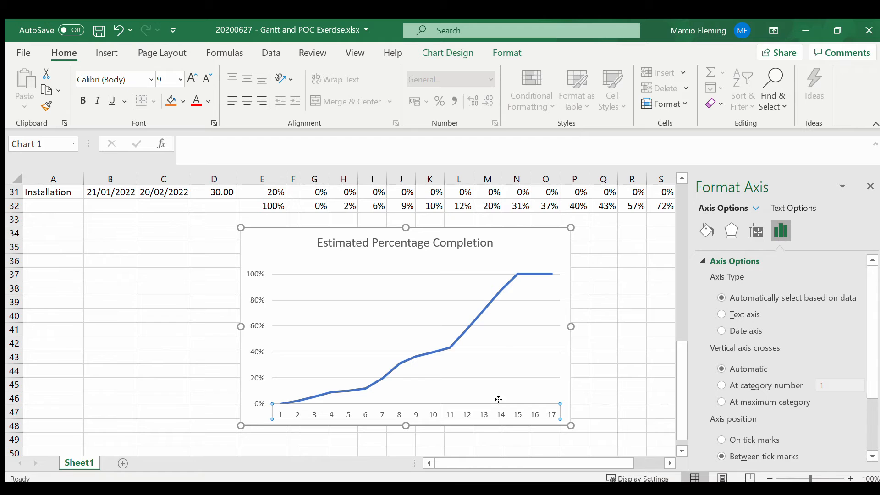
left_click(495, 341)
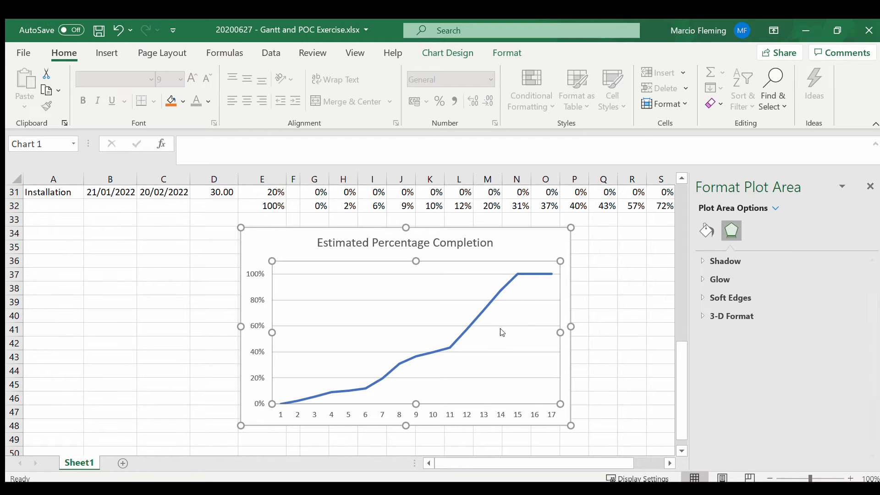
left_click(553, 279)
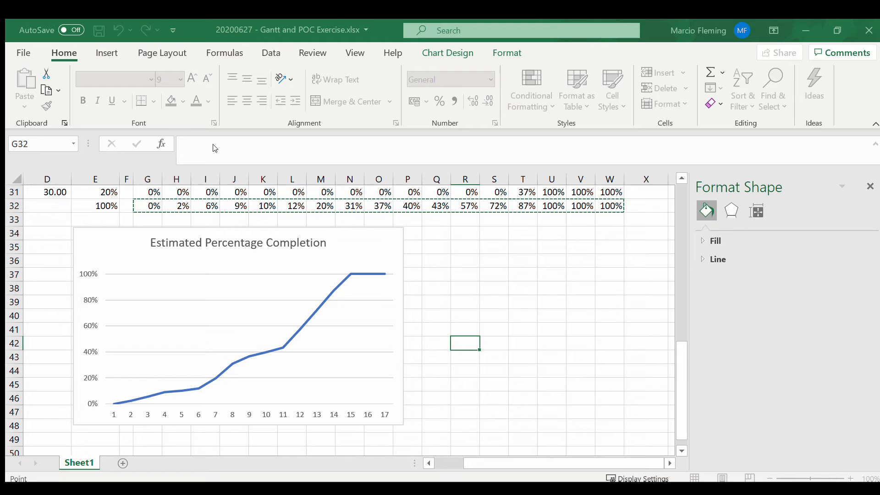
left_click(224, 158)
scroll(101, 261, "up", 4)
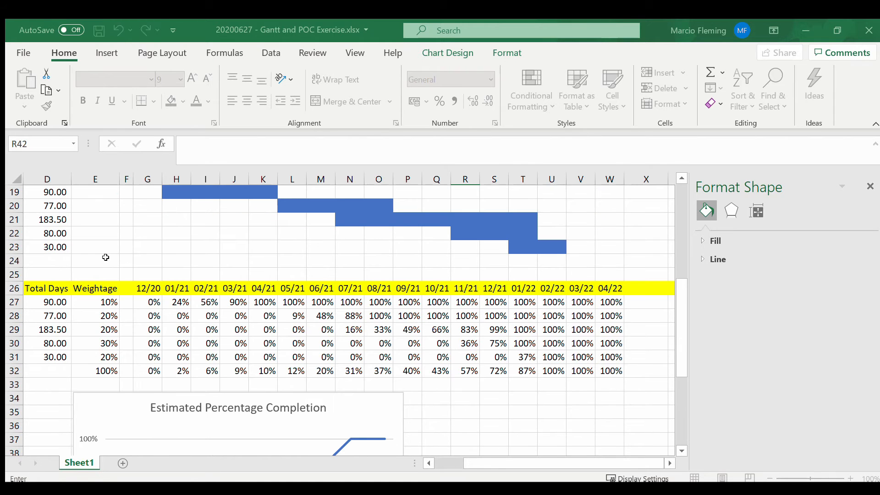
left_click_drag(148, 288, 614, 288)
left_click(198, 200)
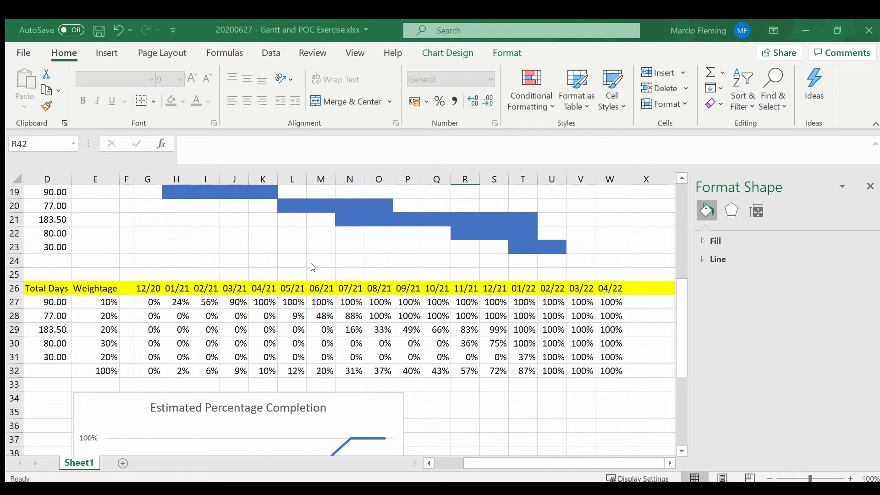
scroll(337, 298, "down", 4)
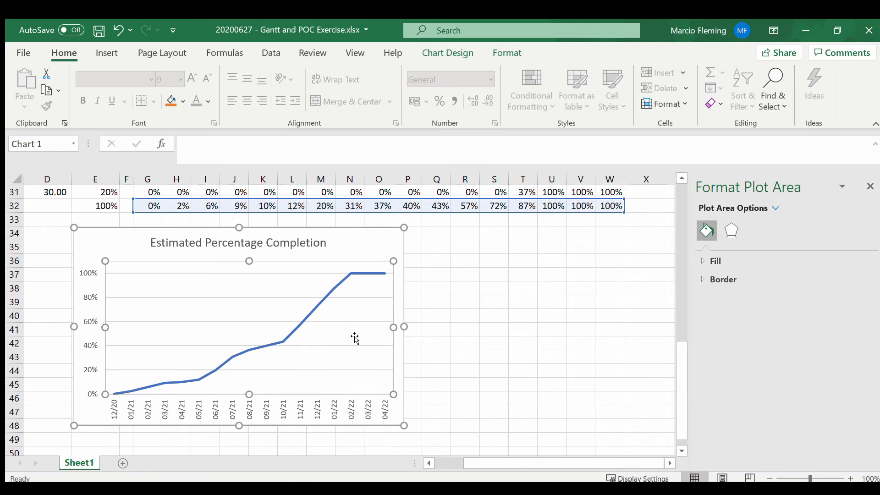
Step: Move the chart so it starts at about column G below the weighted total row, and compare it with the table
left_click(463, 339)
left_click(338, 236)
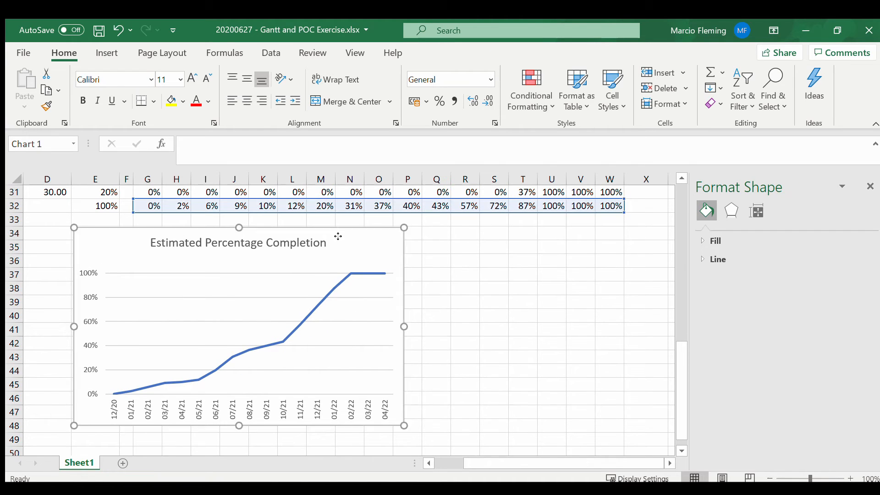
left_click_drag(338, 235, 388, 249)
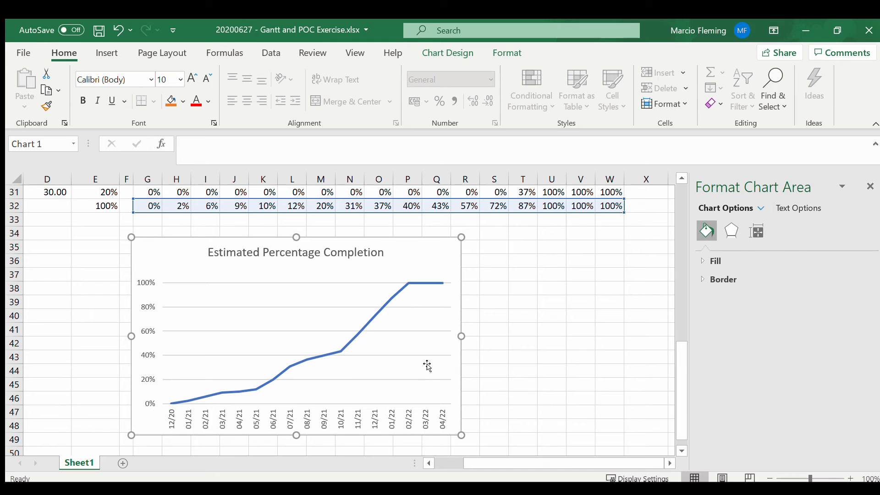
scroll(400, 332, "up", 2)
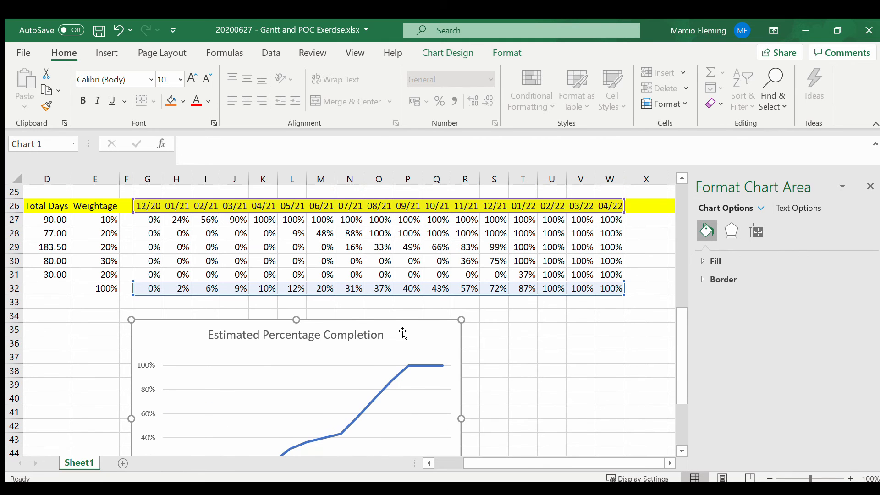
scroll(403, 333, "down", 1)
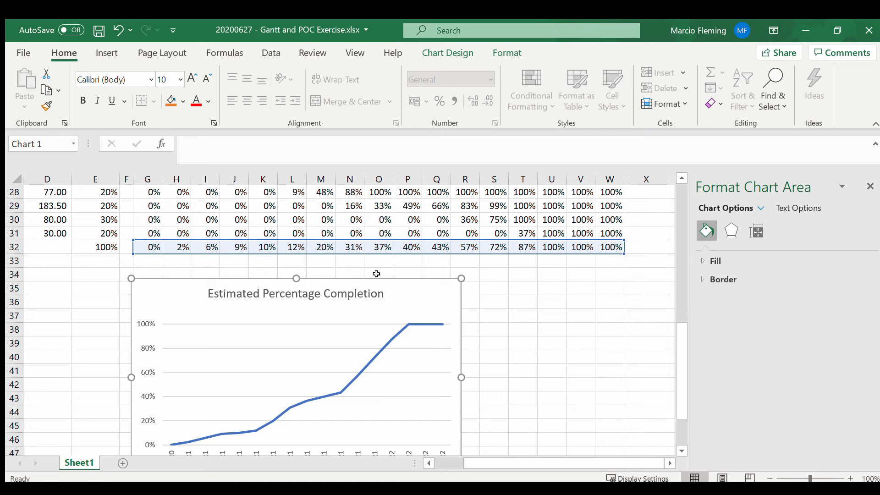
Step: Move the Estimated Percentage Completion chart down so it starts at about row 45, near column G, leaving room below the accumulated table
left_click_drag(373, 281, 386, 288)
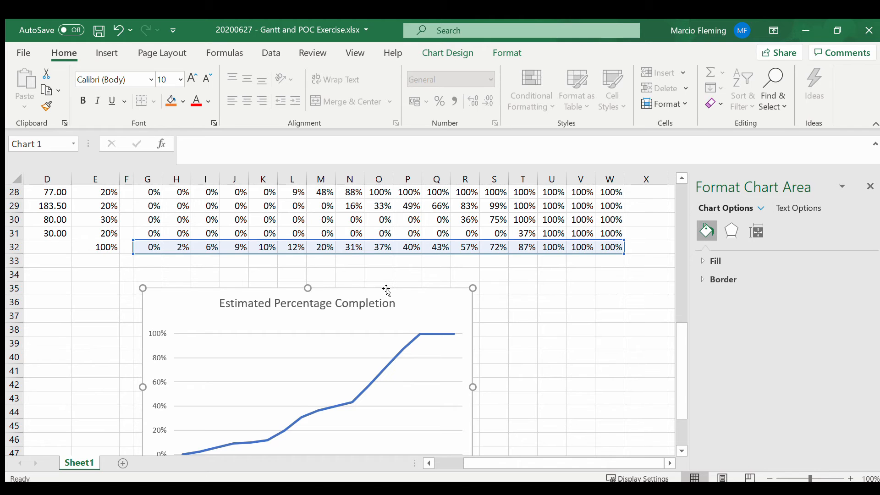
scroll(386, 290, "down", 1)
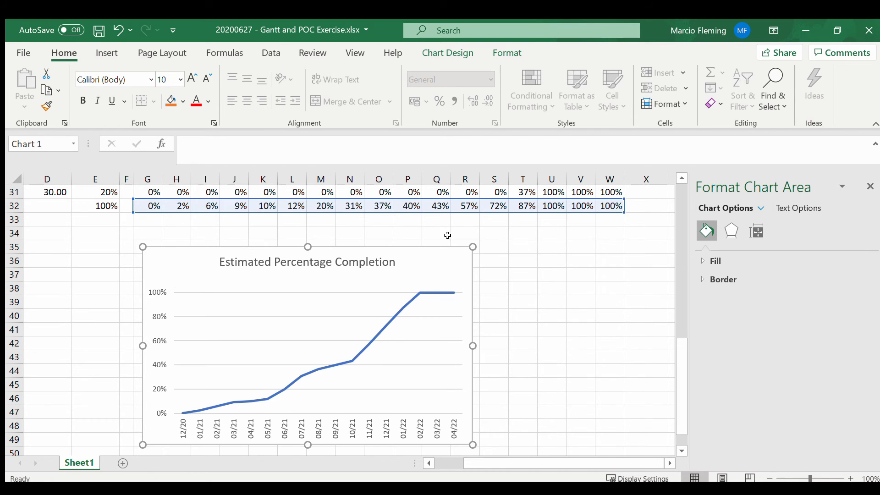
scroll(447, 235, "up", 2)
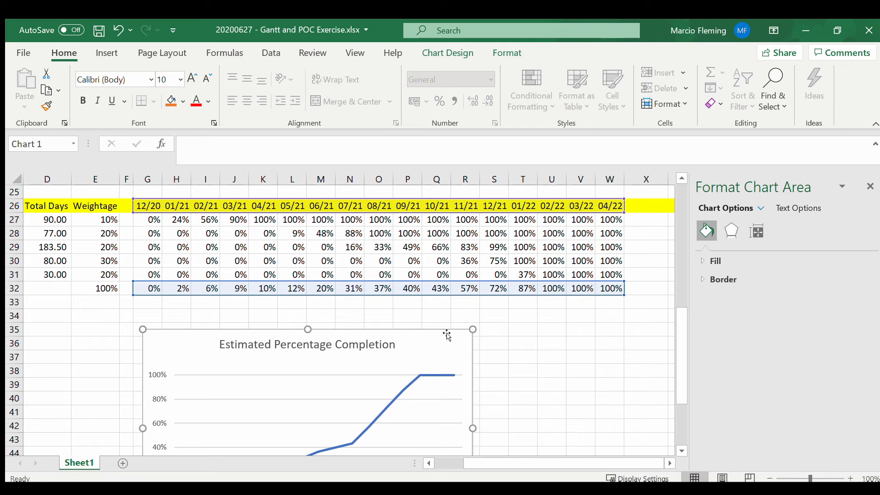
left_click(154, 302)
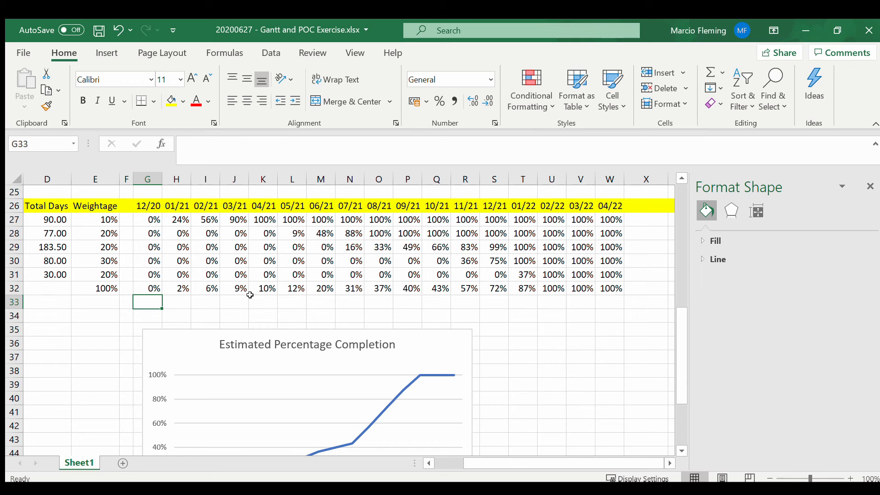
left_click(342, 337)
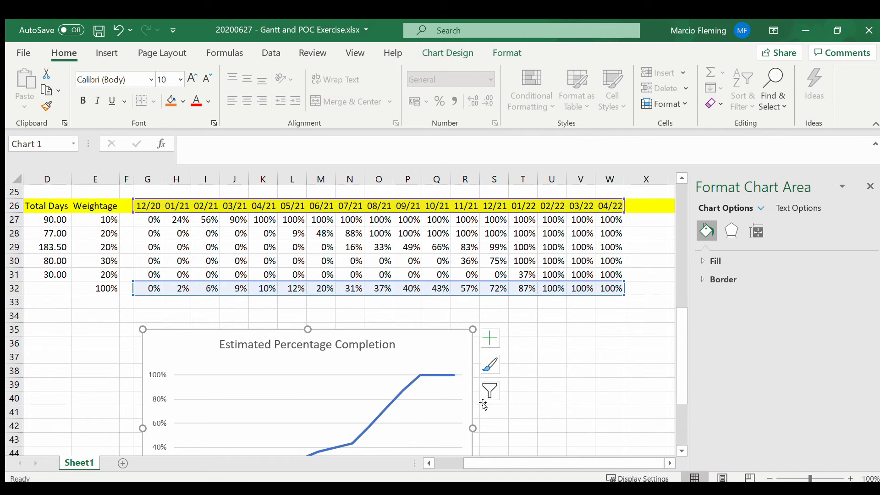
scroll(400, 452, "left", 3)
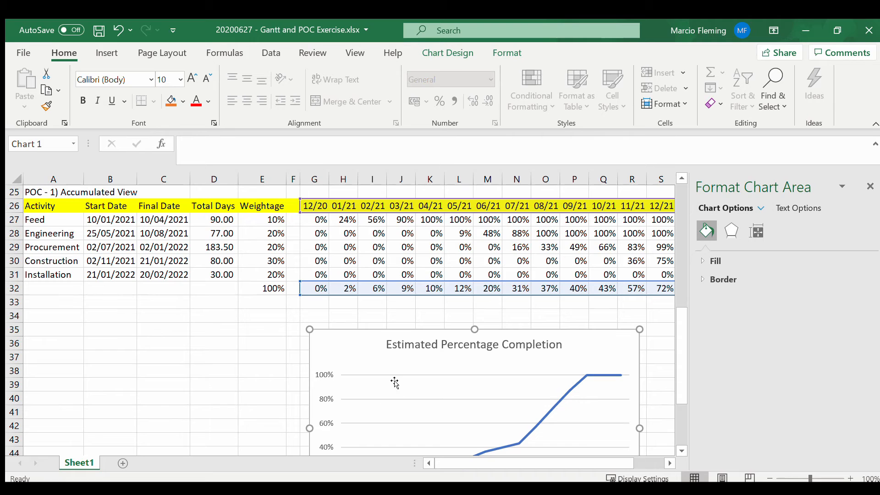
left_click_drag(366, 332, 369, 361)
scroll(369, 360, "down", 2)
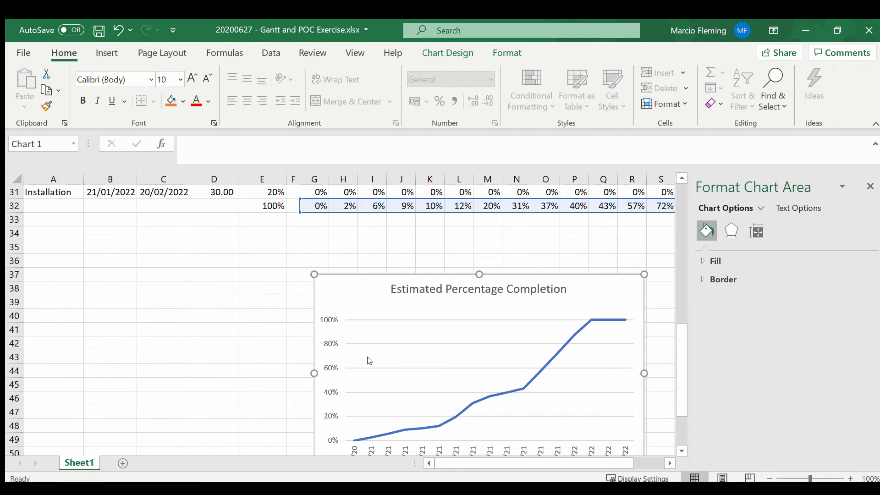
scroll(355, 279, "down", 1)
left_click_drag(353, 233, 355, 344)
left_click(367, 293)
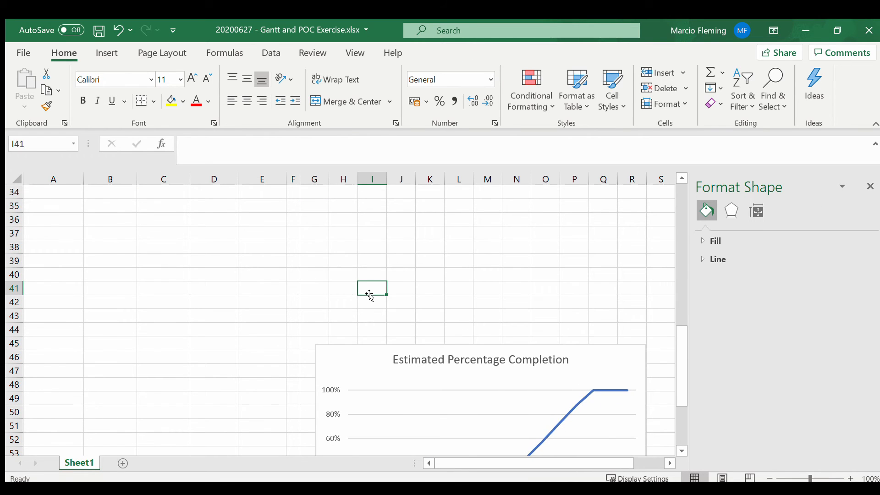
Step: Copy the whole accumulated view block, rows 24 to 32, and paste it starting at A33
scroll(369, 296, "up", 5)
left_click_drag(268, 262, 271, 364)
key("shift+space")
key("ctrl+c")
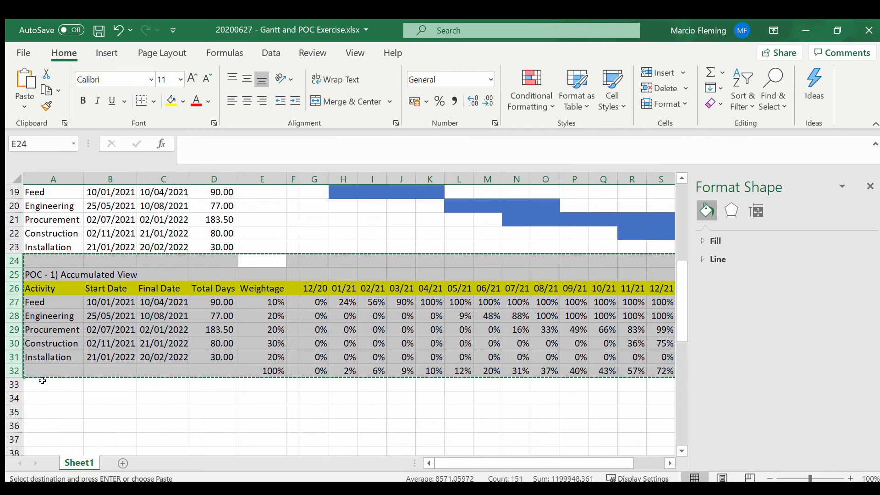
left_click(33, 381)
key("ctrl+v")
Step: Change the number in the copied table's title in A34 to 2, giving "POC - 2) Accumulated View"
scroll(155, 337, "down", 4)
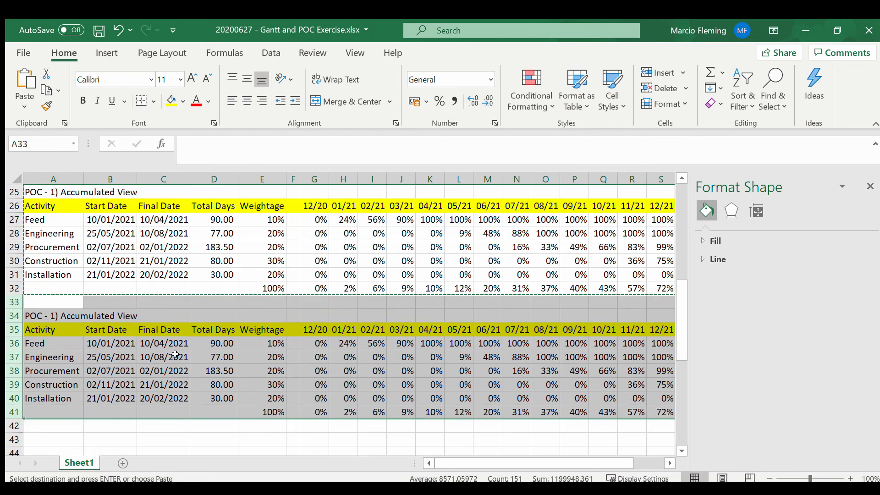
left_click(36, 235)
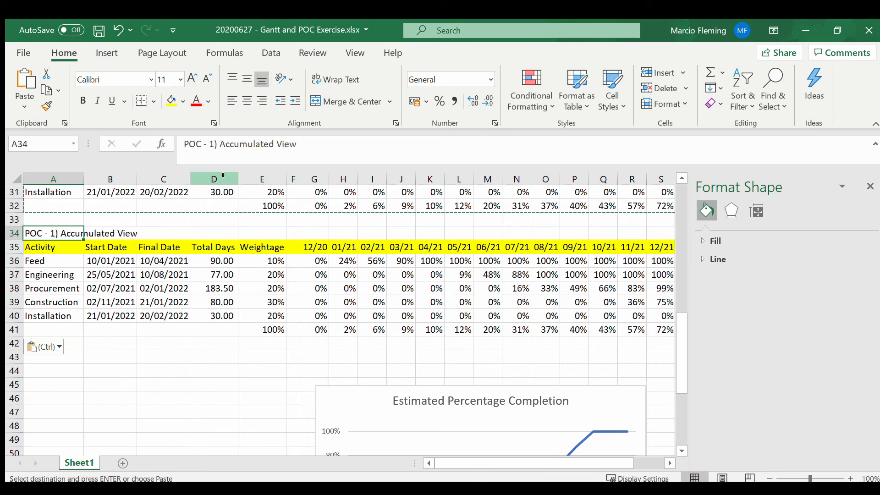
left_click(213, 144)
key("shift+Left")
type("2")
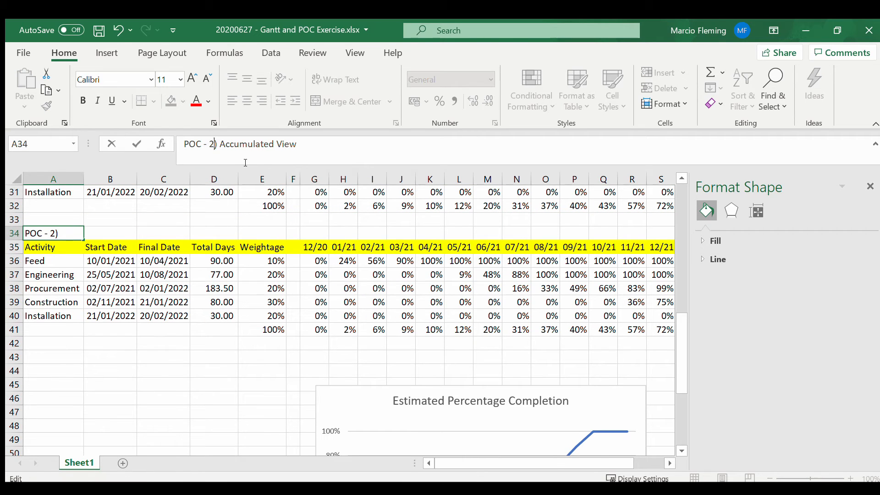
key("Return")
key("Up")
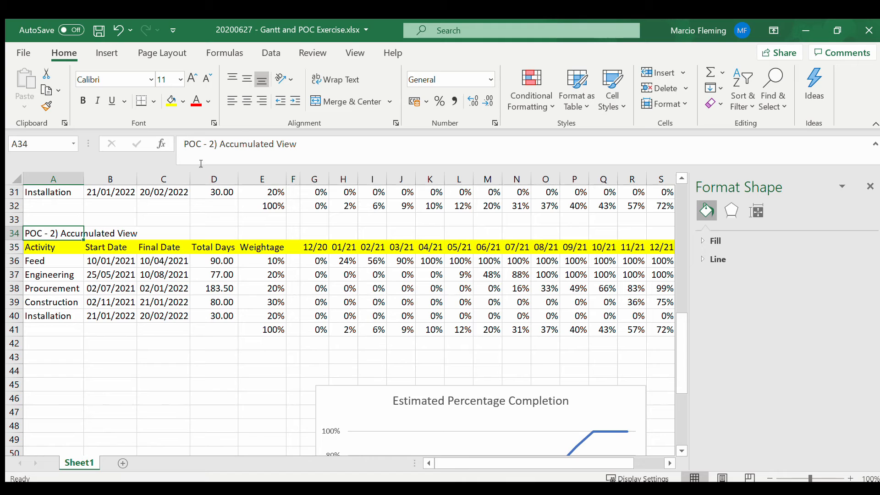
Step: Replace "Accumulated" with "Monthly" in the A34 title so it reads "POC - 2) Monthly View"
double_click(243, 144)
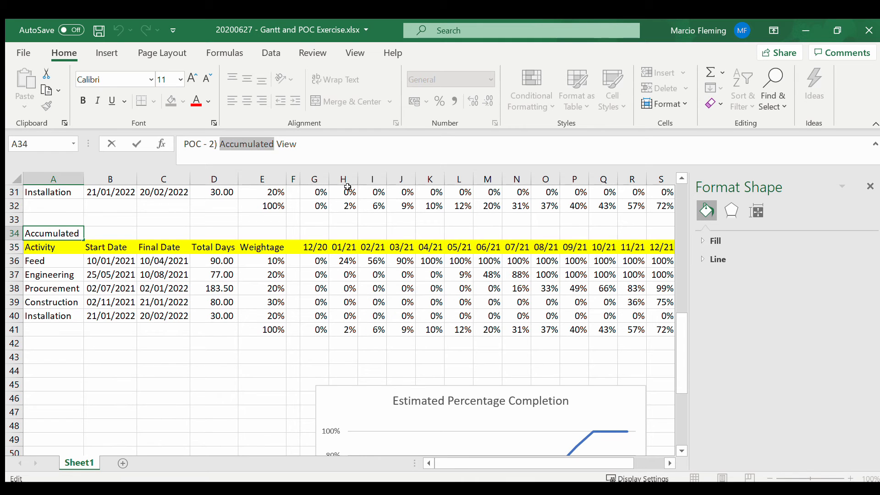
type("MOnthly")
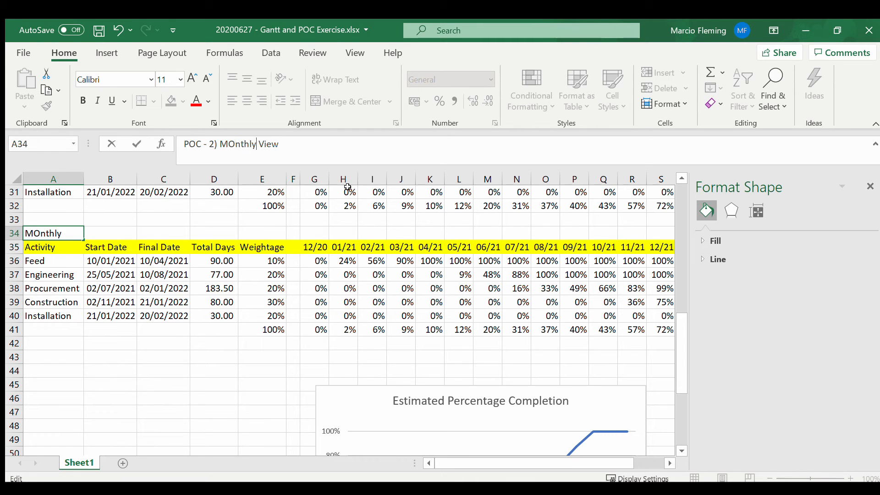
key("Return")
key("Up")
key("F2")
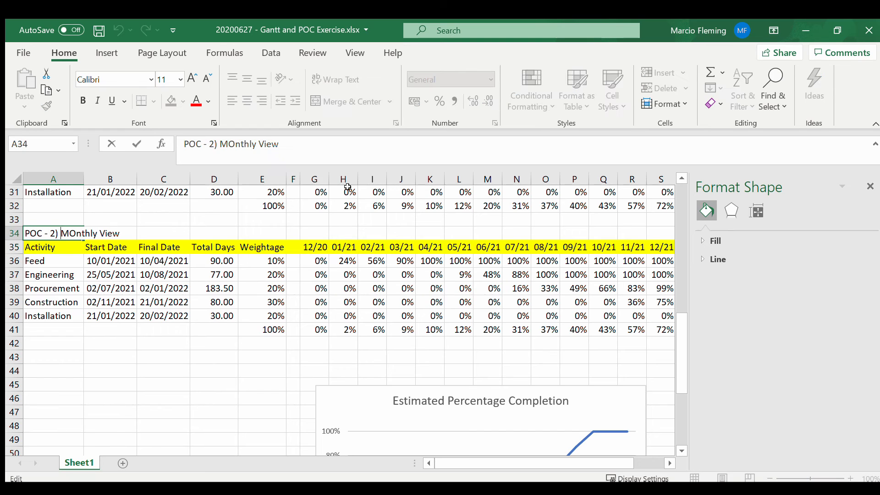
key("shift+Right")
type("o")
key("Return")
Step: Extend the Feed formula for 01/21 in H36 by subtracting a SUM over the range G36:G36
key("Down")
key("Right")
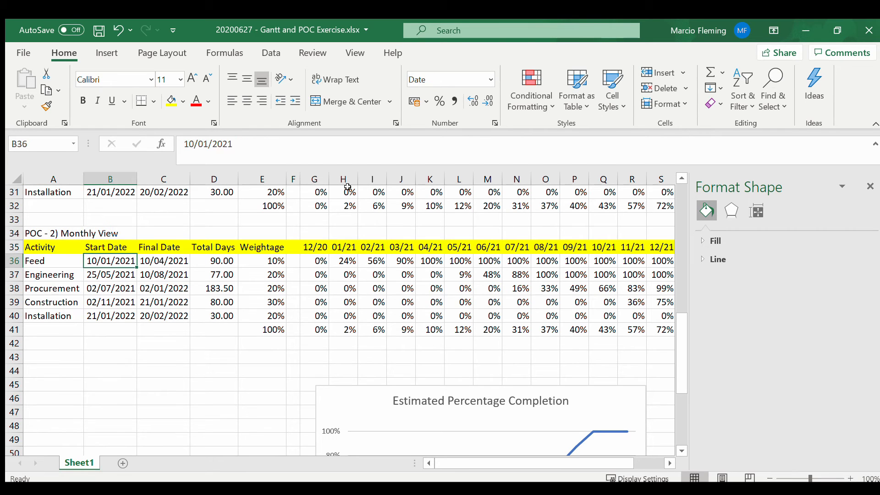
key("Right")
key("Right")
key("Down")
key("Down")
key("Right")
key("Down")
key("Right")
key("Down")
key("Right")
key("Down")
key("Right")
key("Up")
key("Up")
key("Up")
key("Up")
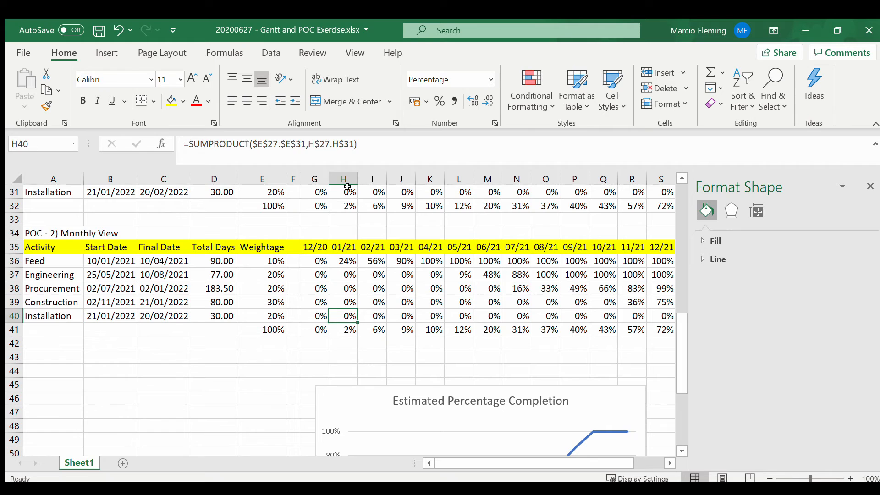
key("Up")
key("F2")
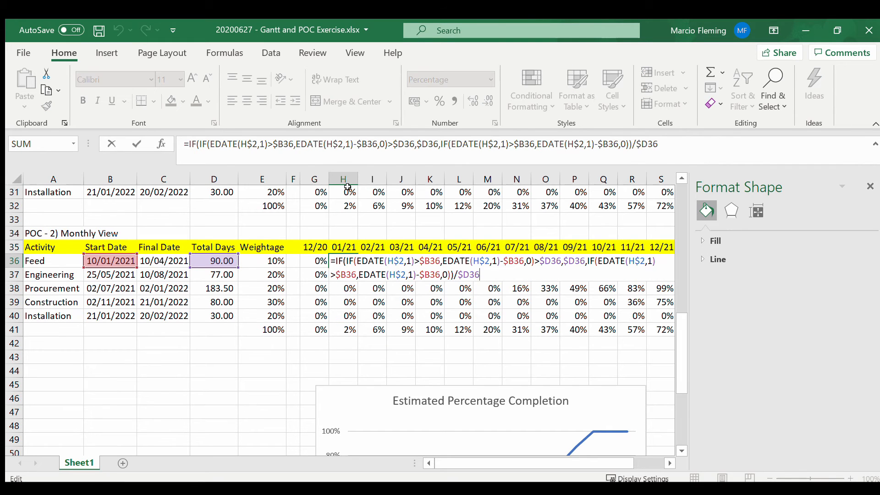
type("-SUM(")
left_click(318, 261)
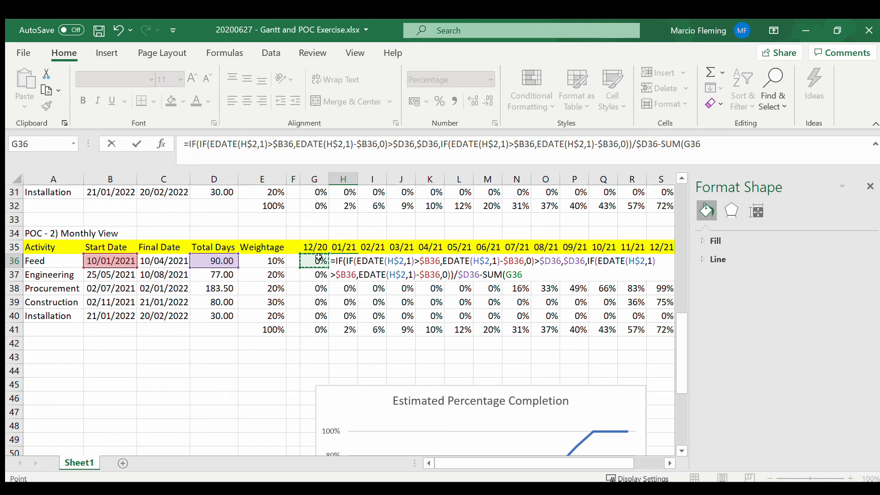
key("F8")
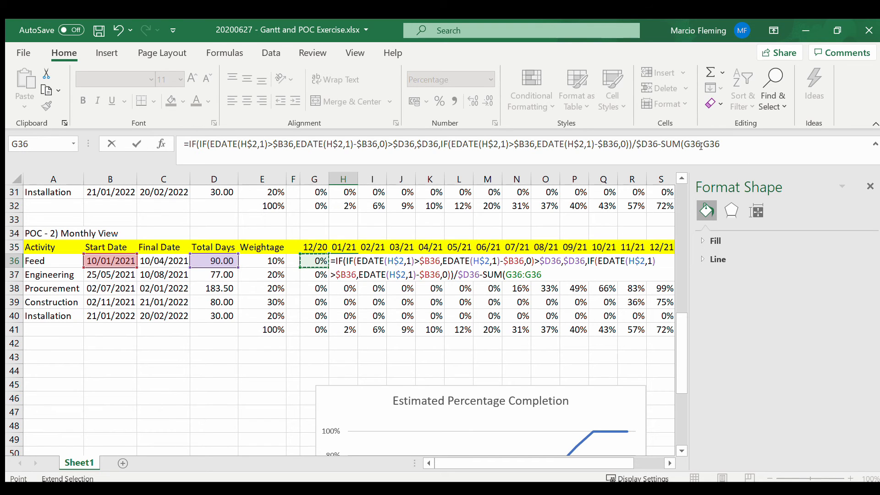
Step: Lock the column of the SUM range's first reference in H36 and complete the formula's ending as -SUM($G36:G36)
left_click_drag(686, 144, 762, 149)
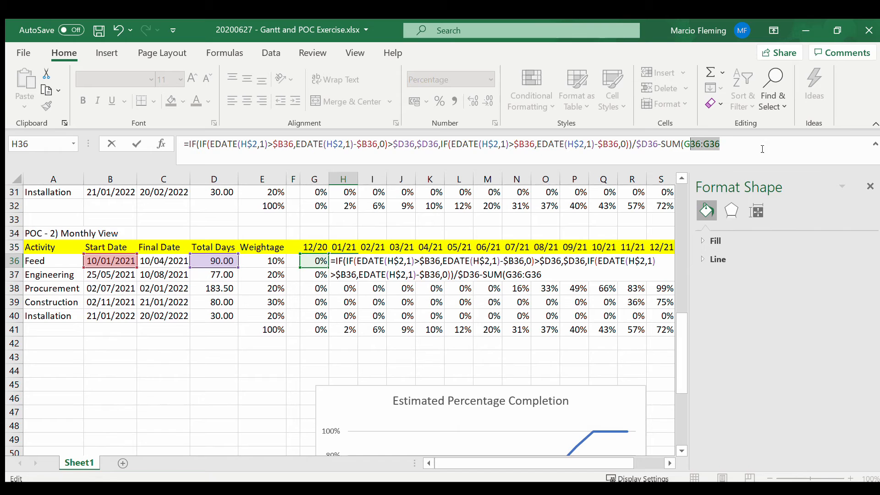
left_click(683, 144)
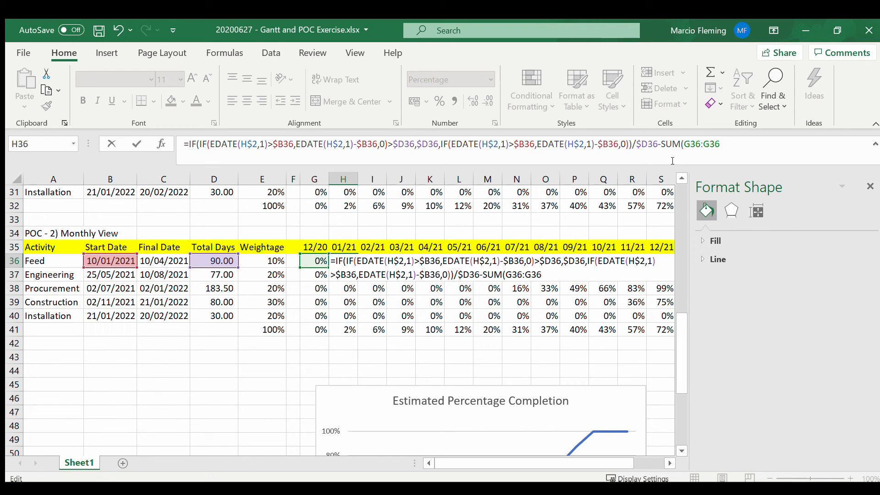
key("F4")
key("F4")
key("F4")
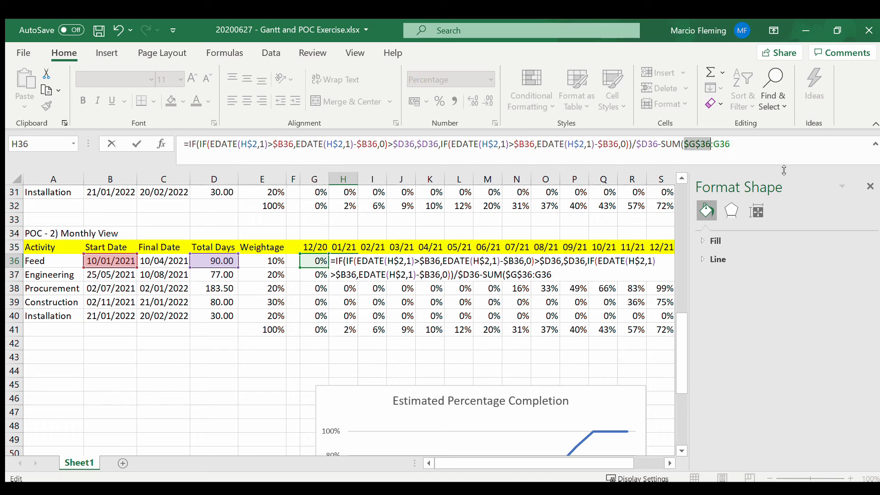
left_click(735, 145)
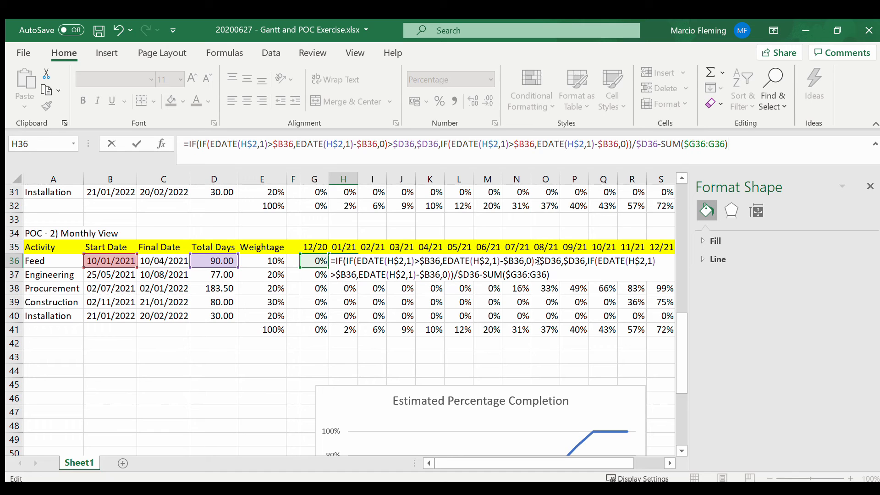
key("ctrl+Return")
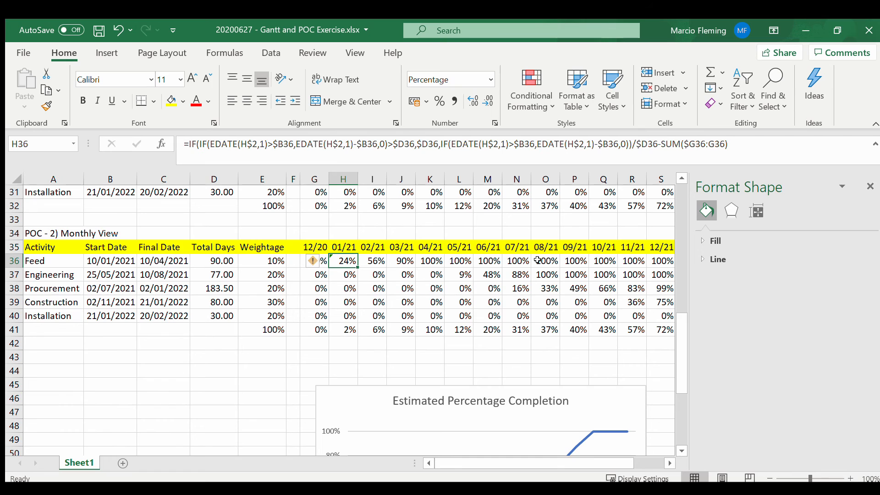
Step: Fill the H36 formula across to W36 and down through row 40 for all activities
key("ctrl+shift+Right")
key("ctrl+r")
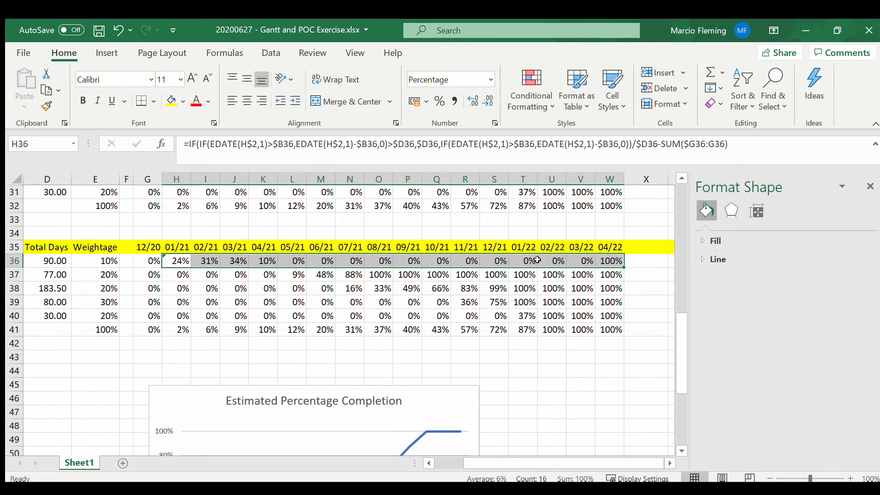
key("shift+Down")
key("shift+Down")
key("shift+Down")
key("shift+Down")
key("ctrl+d")
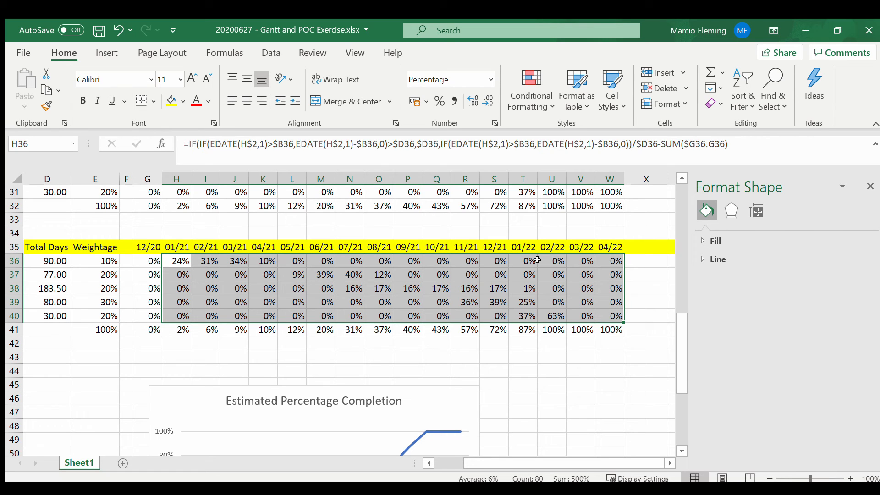
Step: Repoint the weighted total formula in G41 to the monthly table as =SUMPRODUCT($E$36:$E$40,G$36:G$40)
key("Down")
key("Down")
key("Down")
key("Down")
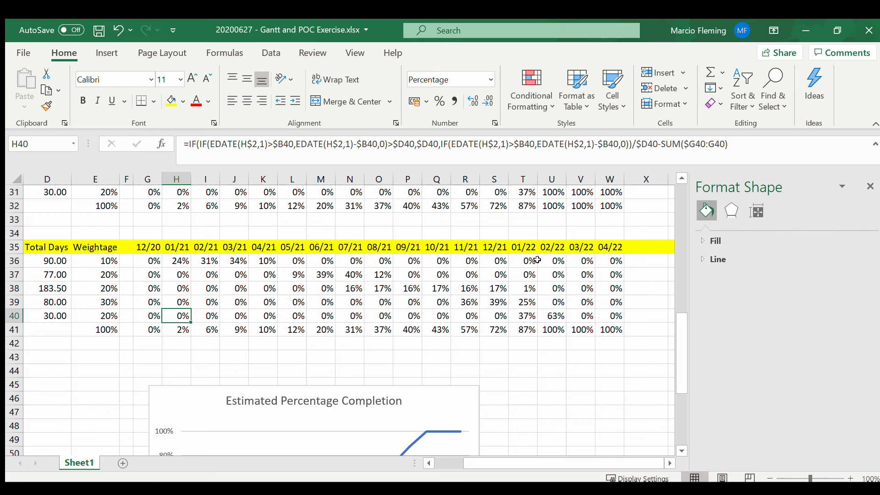
key("Left")
key("Down")
key("F2")
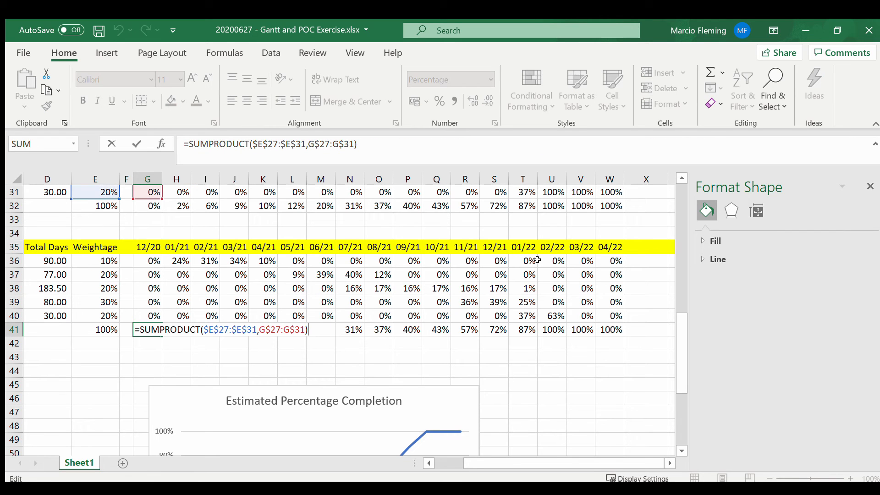
key("Escape")
key("F2")
scroll(348, 222, "up", 2)
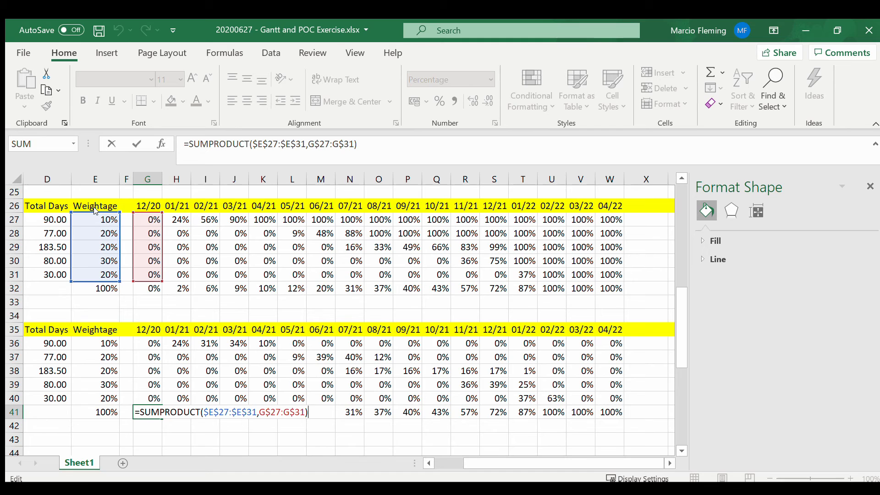
left_click_drag(95, 210, 95, 337)
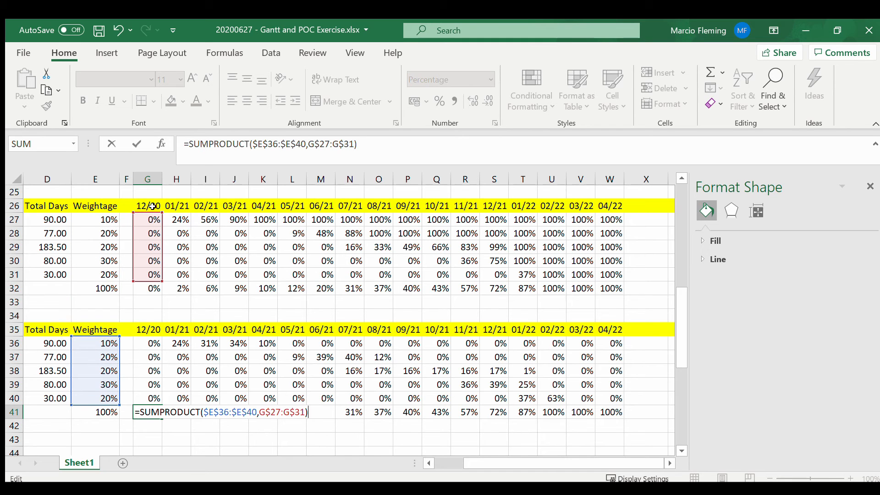
left_click_drag(153, 207, 148, 343)
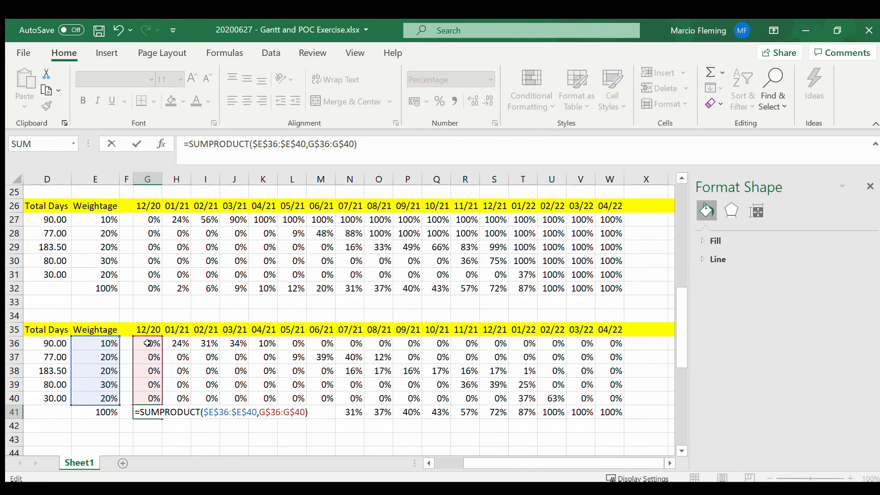
key("ctrl+Return")
Step: Fill the weighted total formula in G41 across to W41 for all months of the monthly POC table
key("ctrl+shift+Right")
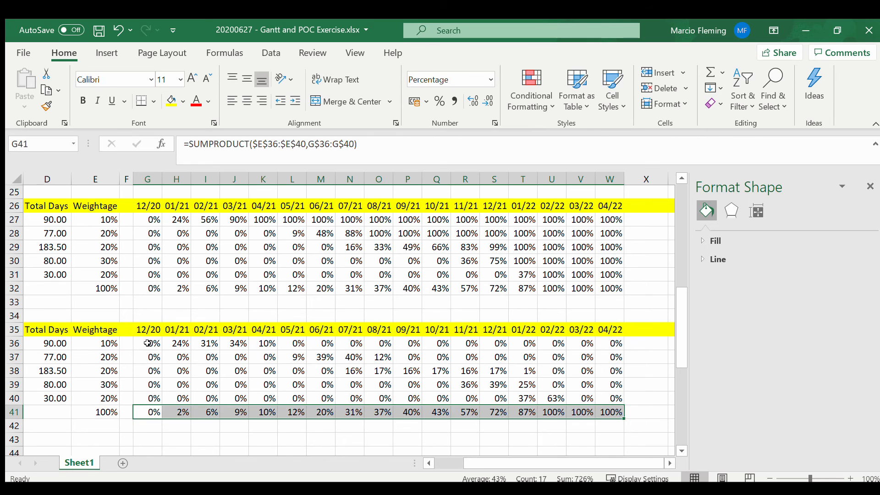
key("ctrl+r")
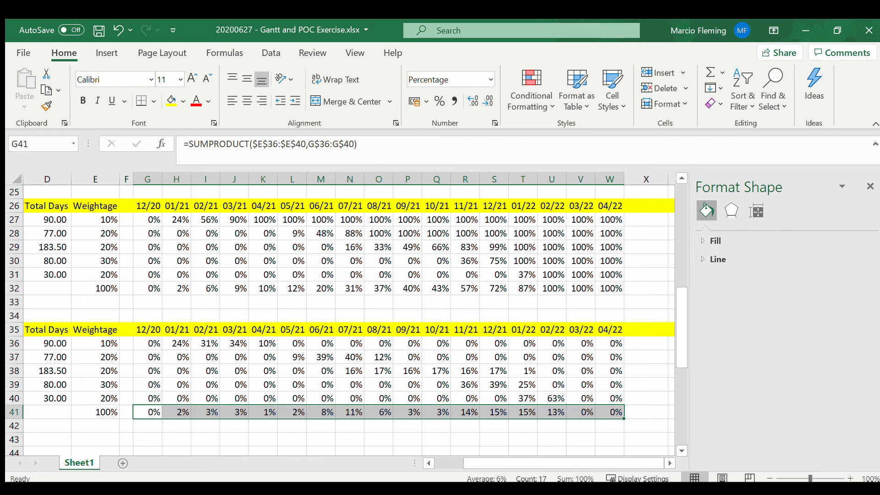
Step: Move the Estimated Percentage Completion chart up to sit just beneath the monthly POC table's total row
scroll(513, 421, "down", 6)
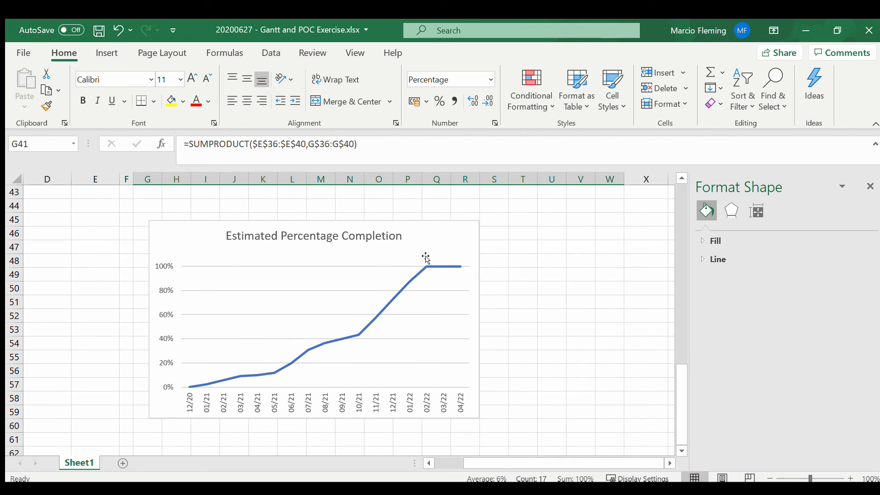
left_click_drag(419, 225, 419, 210)
scroll(424, 234, "up", 3)
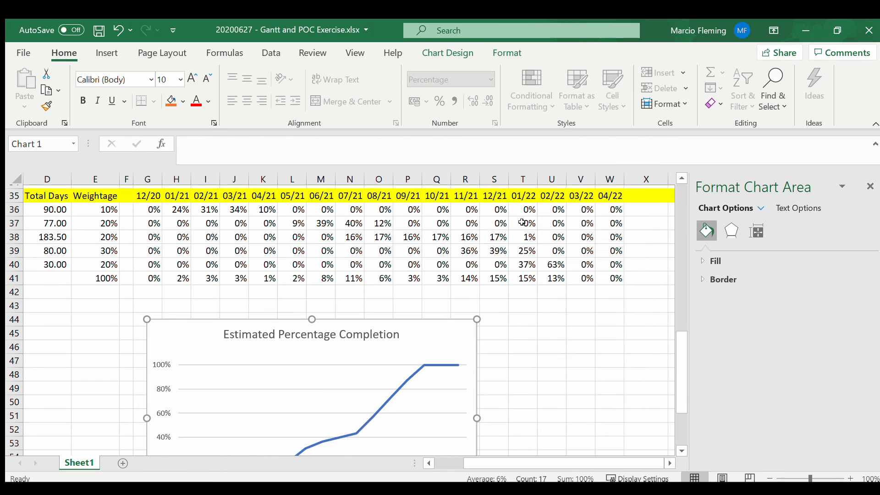
left_click_drag(422, 334, 416, 314)
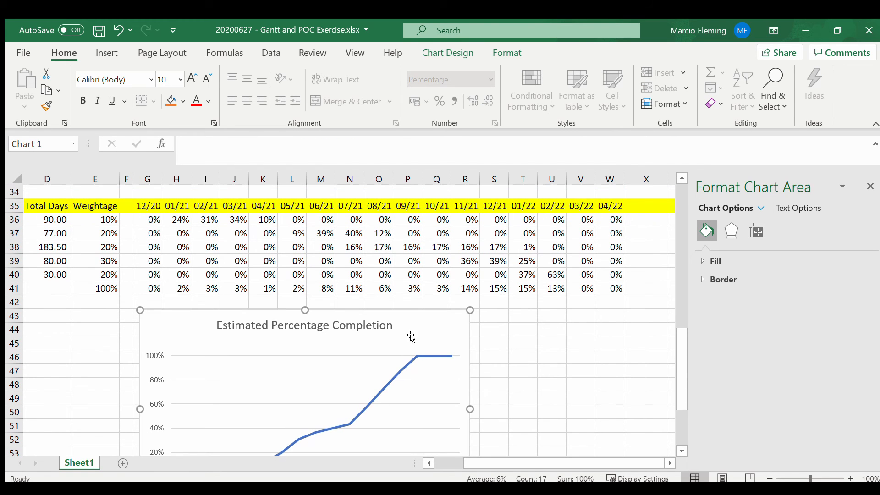
Step: Add the monthly weighted totals in G41:W41 as a second data series to the Estimated Percentage Completion chart
scroll(425, 364, "down", 2)
left_click(364, 360)
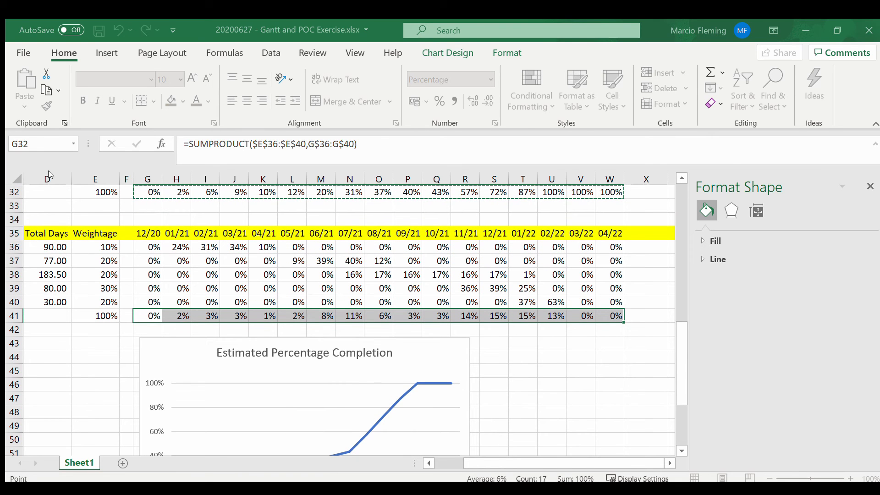
key("BackSpace")
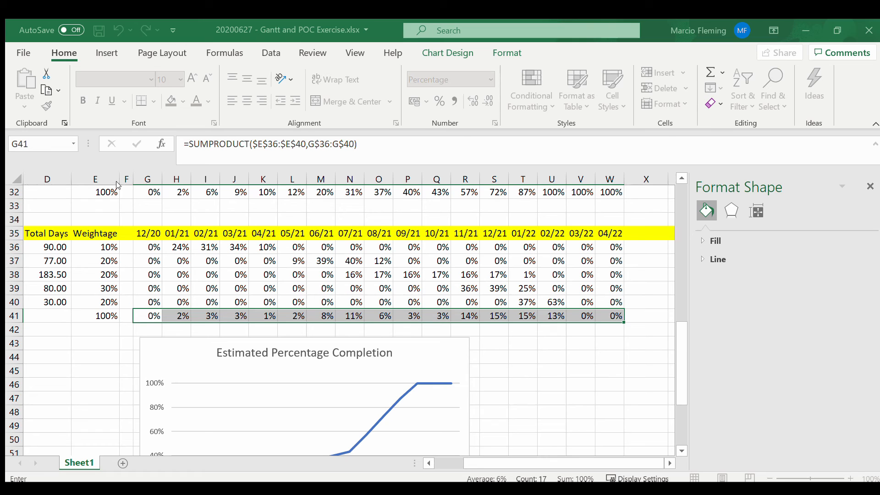
left_click(96, 192)
left_click_drag(151, 316, 607, 313)
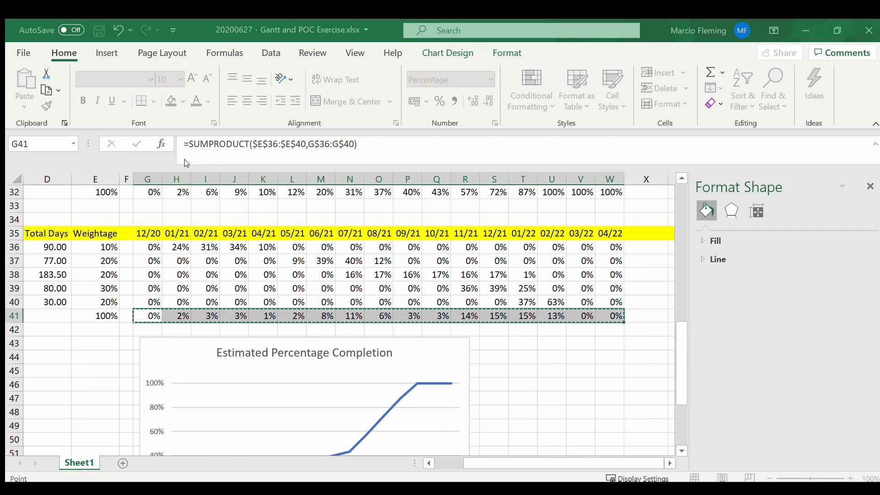
left_click(267, 229)
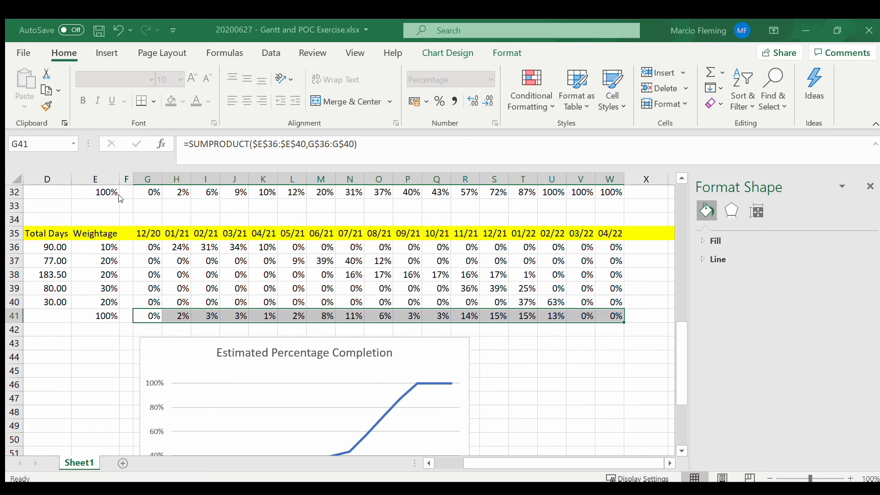
left_click(92, 160)
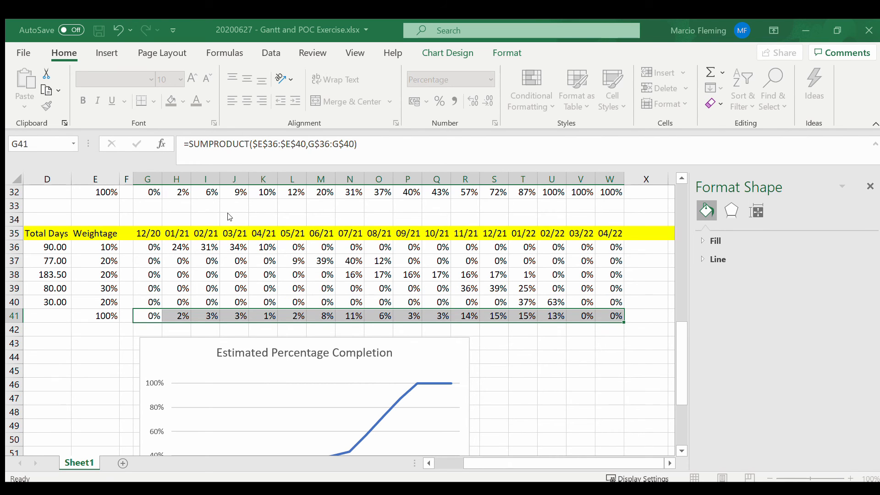
left_click(450, 342)
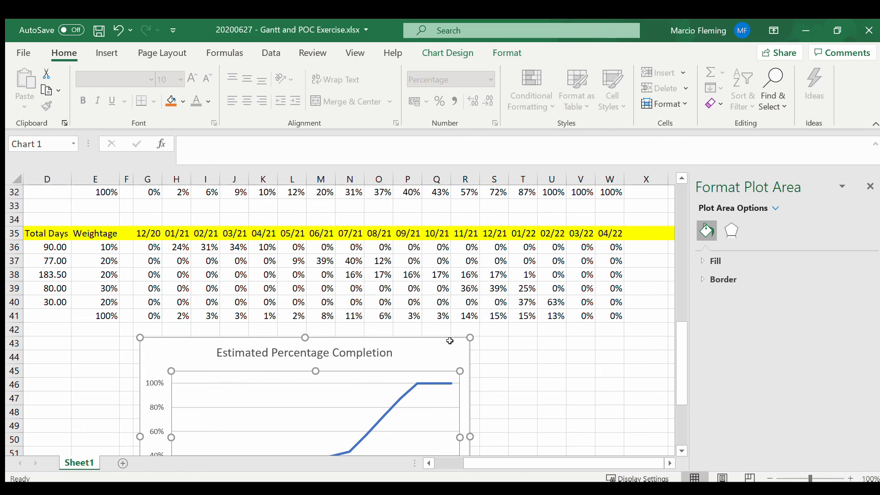
scroll(450, 340, "down", 3)
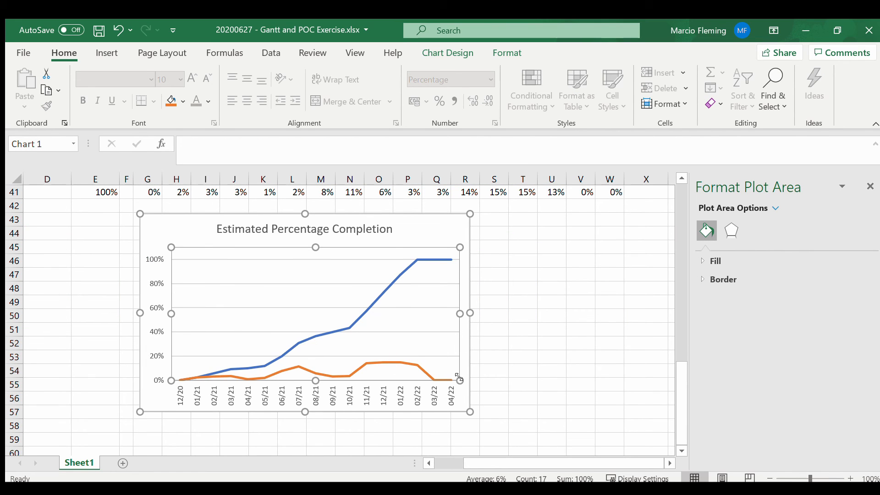
left_click(523, 315)
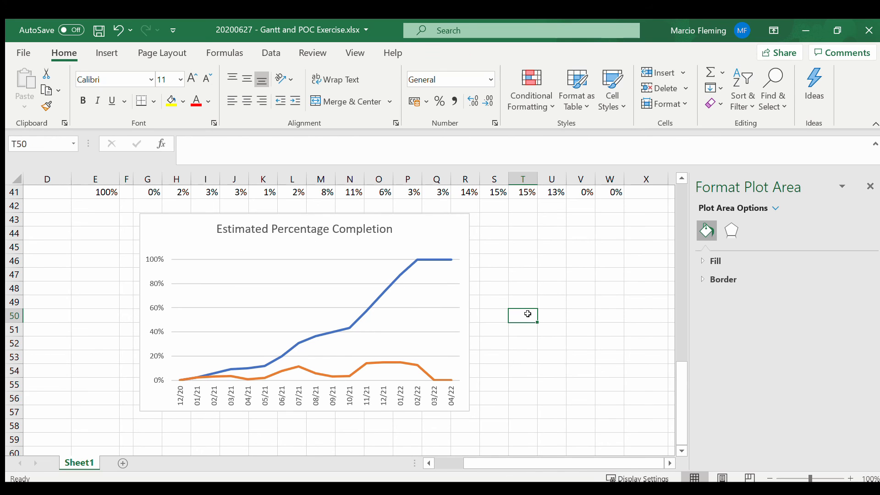
Step: Change the monthly totals series to columns on a secondary axis, keeping the accumulated series as a line
left_click(336, 254)
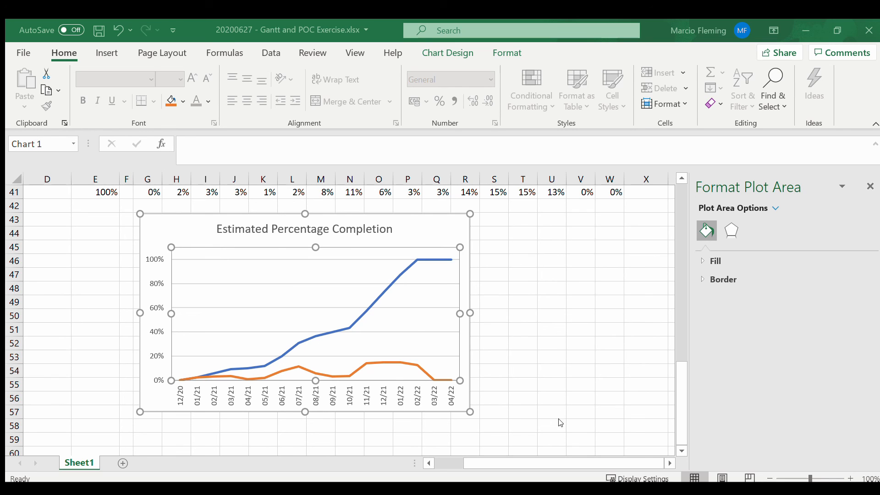
left_click(570, 441)
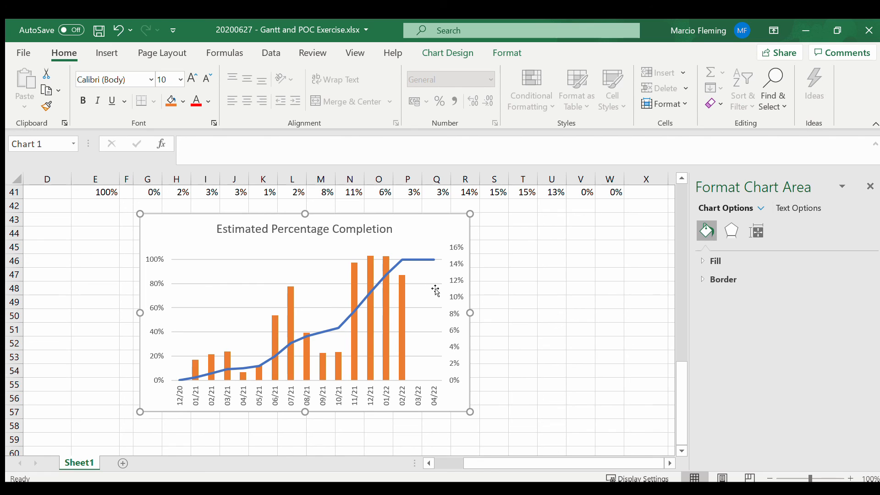
Step: Set the maximum bound of the chart's secondary vertical axis to 0.3
left_click(451, 296)
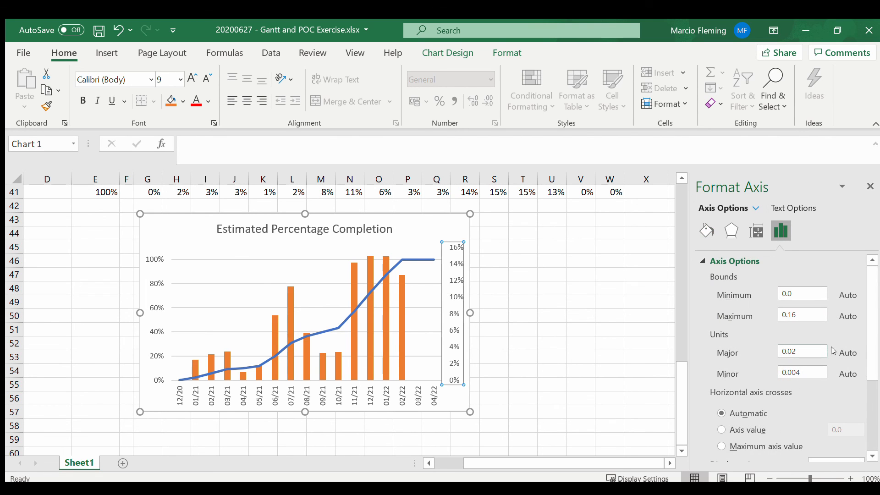
left_click_drag(808, 316, 783, 315)
type("3")
key("Return")
left_click(641, 329)
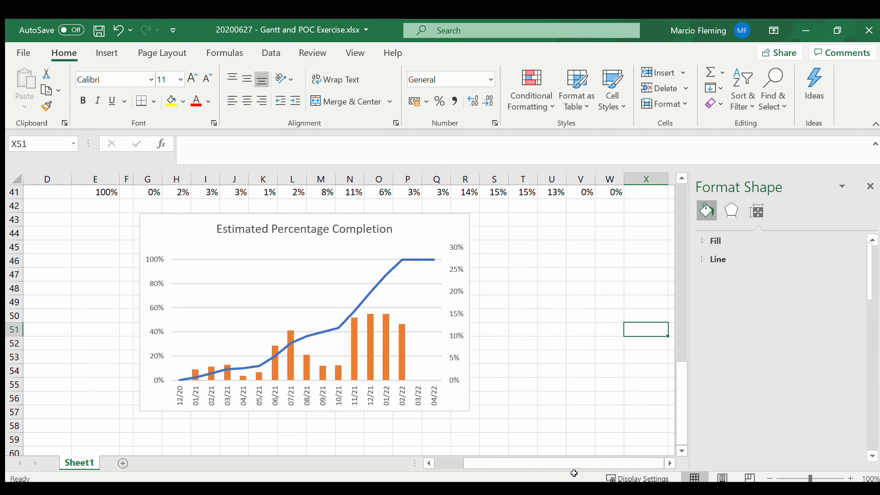
Step: Reposition the combined chart further left and slightly lower, spanning about columns C to M from row 44
left_click_drag(532, 462, 452, 460)
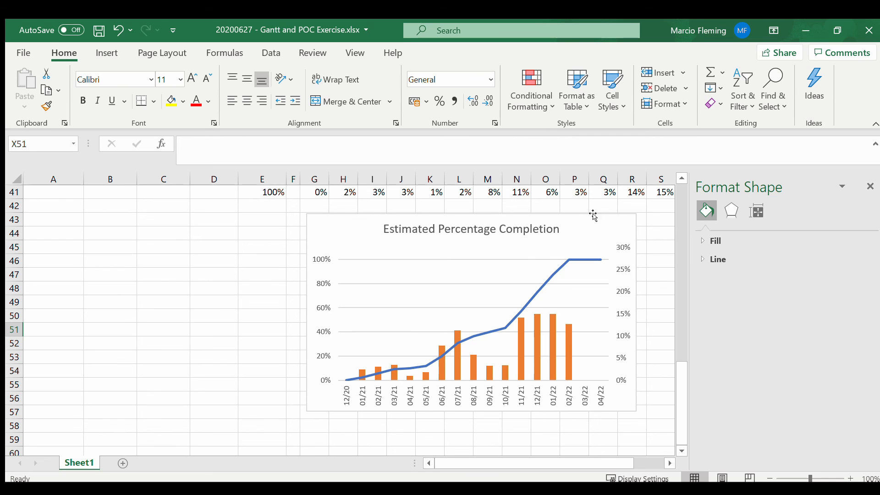
left_click_drag(591, 216, 459, 236)
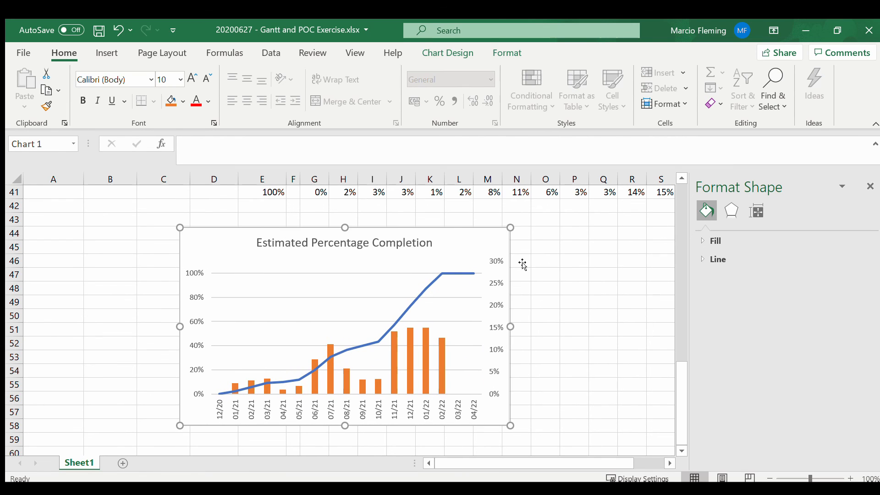
left_click(578, 274)
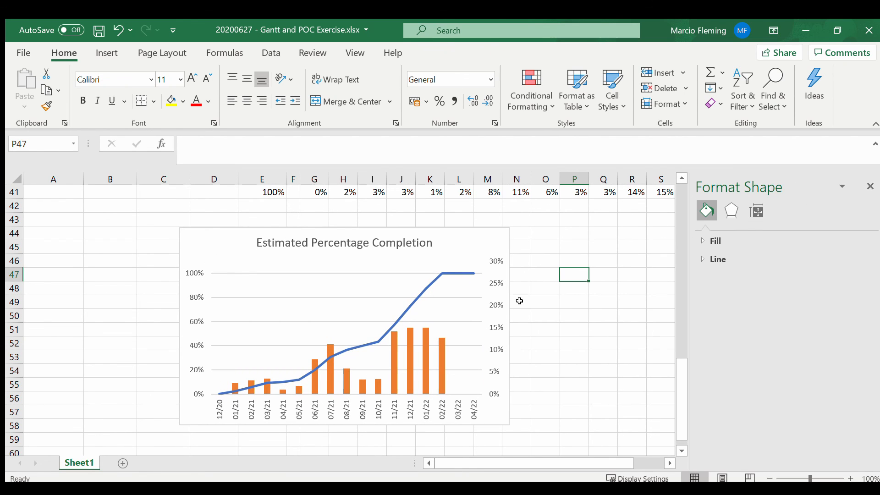
Step: Review the Gantt views, the accumulated and monthly POC tables and the completion chart across the sheet
scroll(596, 289, "up", 9)
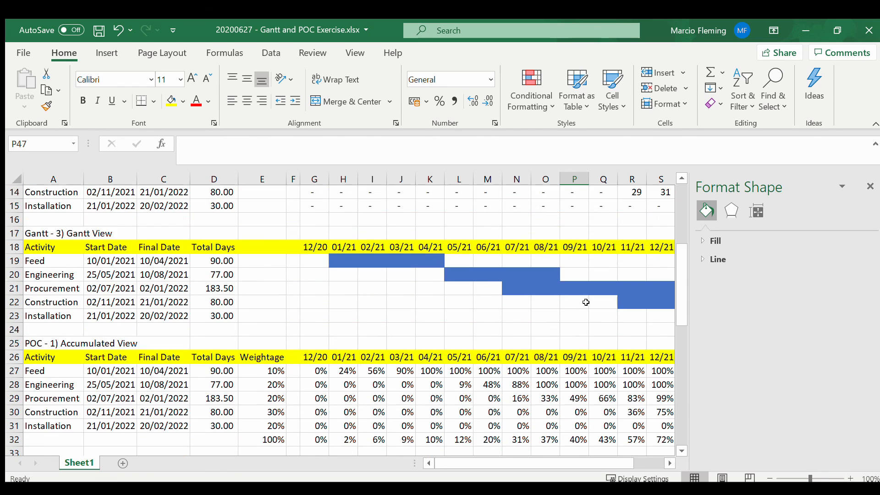
scroll(586, 302, "up", 4)
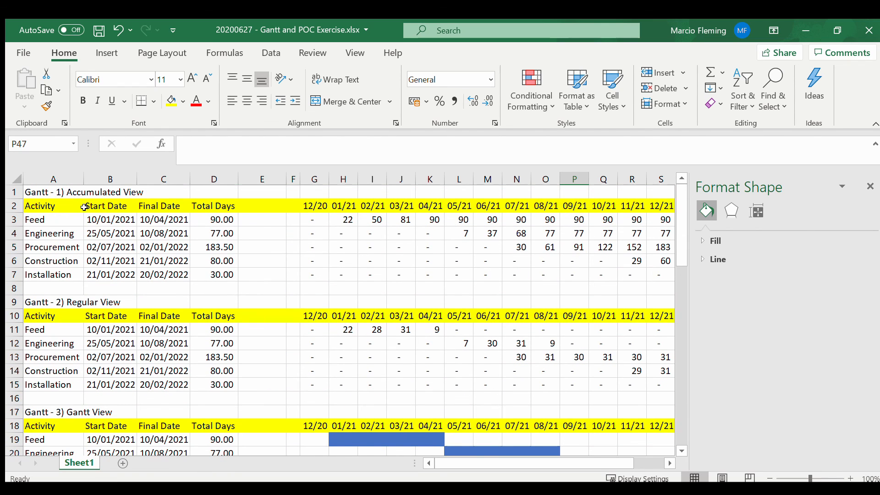
left_click(84, 207)
scroll(92, 234, "down", 4)
scroll(95, 238, "down", 4)
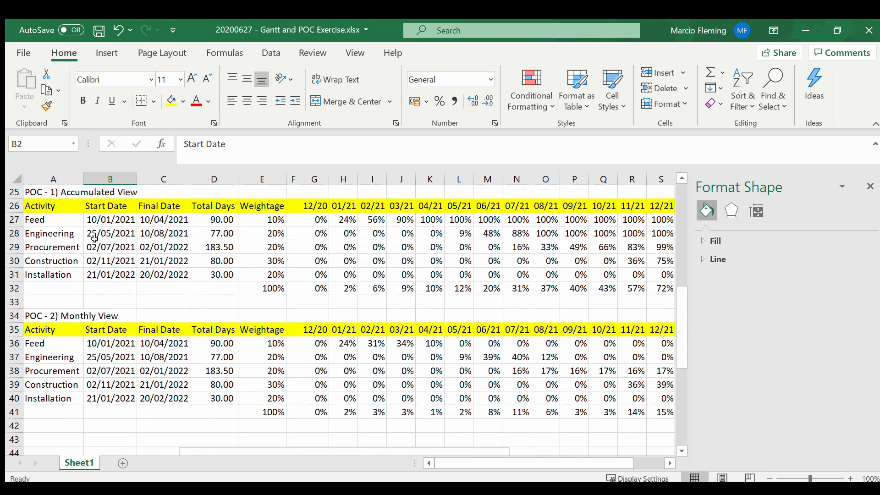
scroll(94, 238, "down", 2)
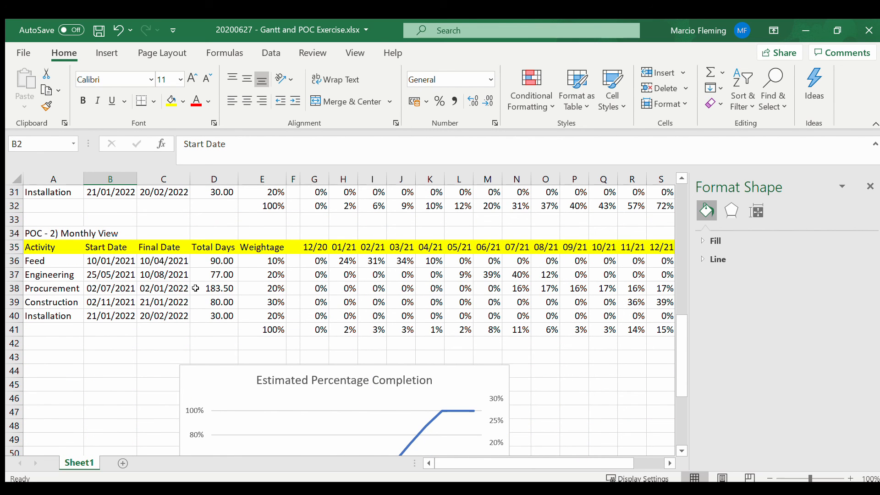
scroll(195, 288, "down", 4)
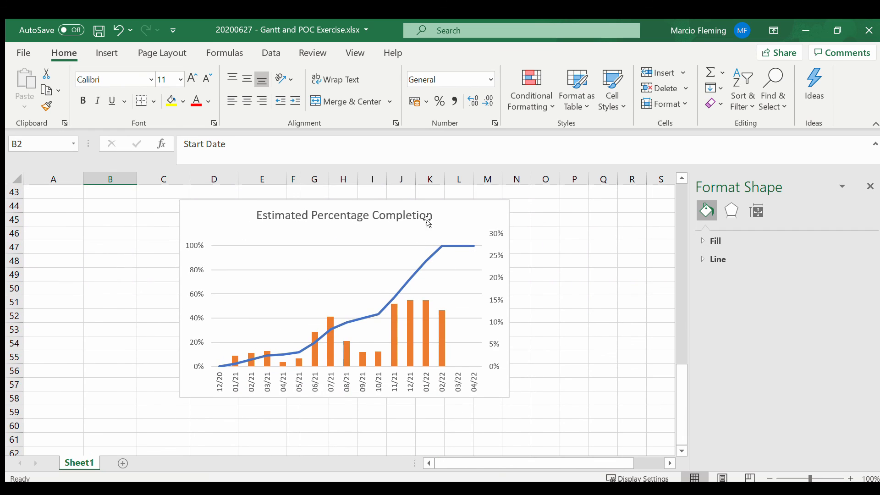
left_click(550, 221)
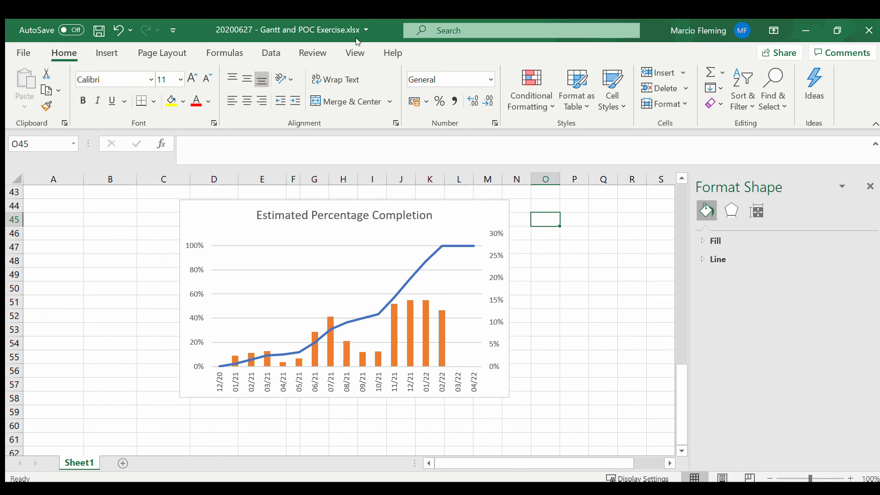
Step: Hide the worksheet's gridlines and check the tables and chart without them
left_click(355, 53)
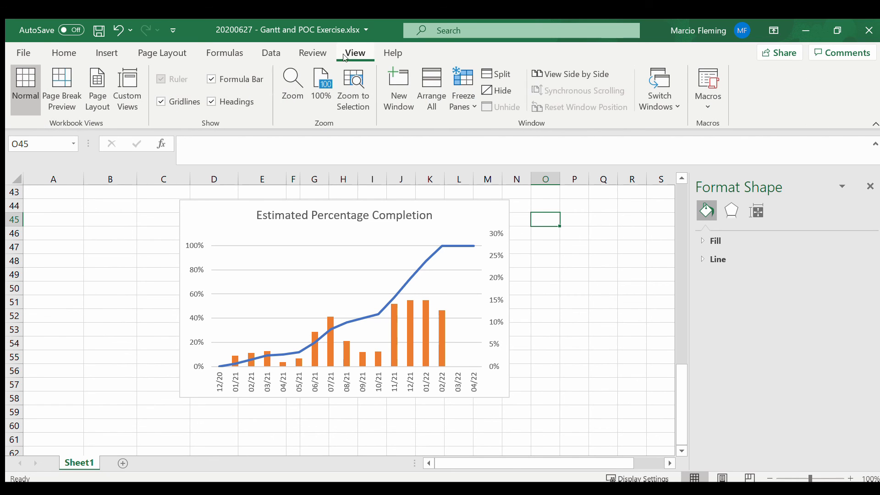
left_click(160, 100)
left_click(117, 257)
scroll(118, 255, "up", 4)
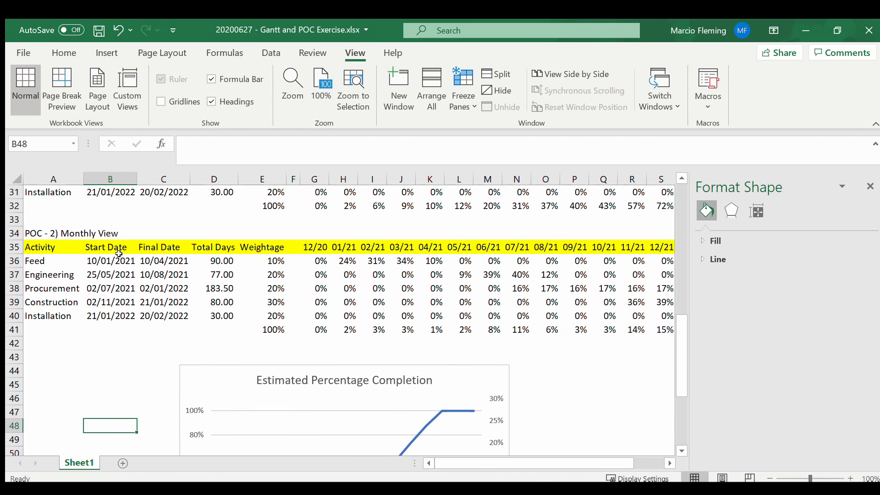
scroll(119, 254, "down", 3)
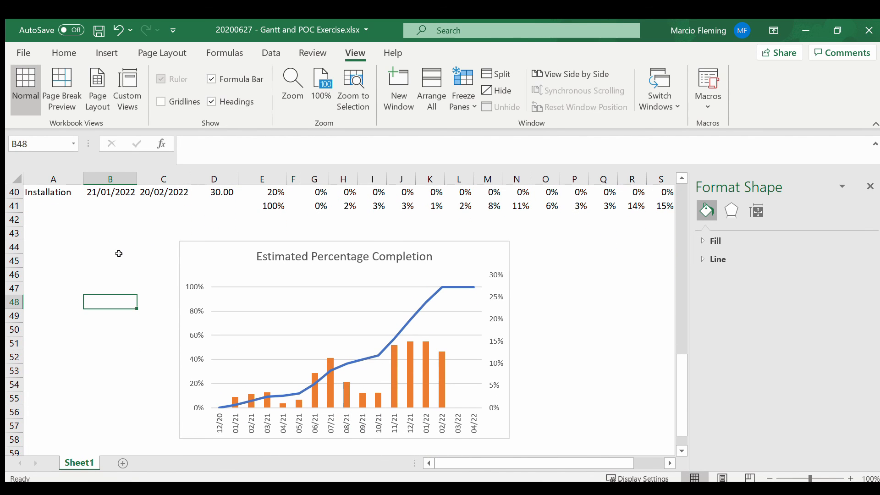